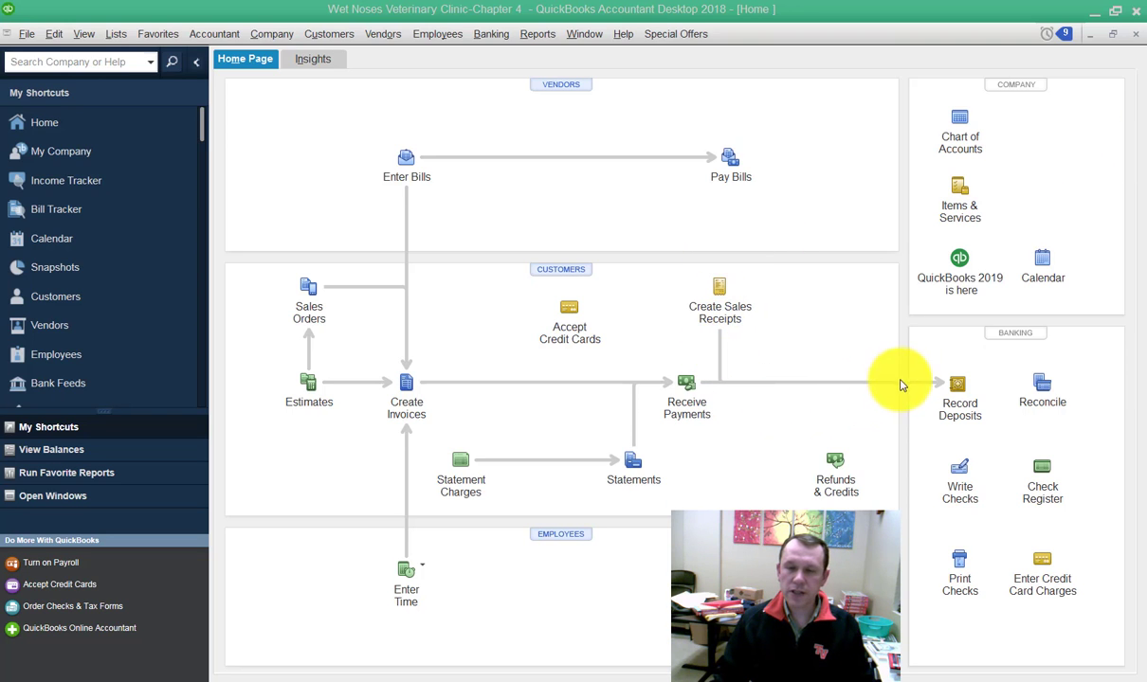
- Bring the June 1–30, 2023 American Express statement PDF forward in Acrobat and maximize it
{"action": "left_click", "coordinate": [1040, 389]}
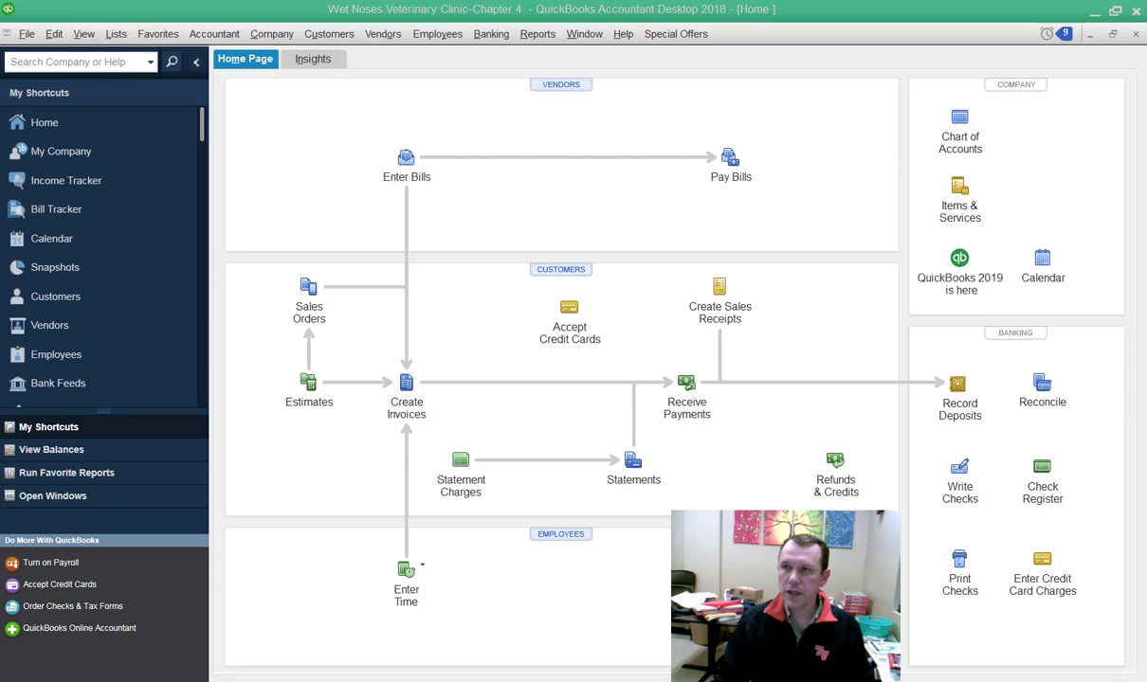
{"action": "key", "text": "alt+Tab"}
{"action": "double_click", "coordinate": [569, 5]}
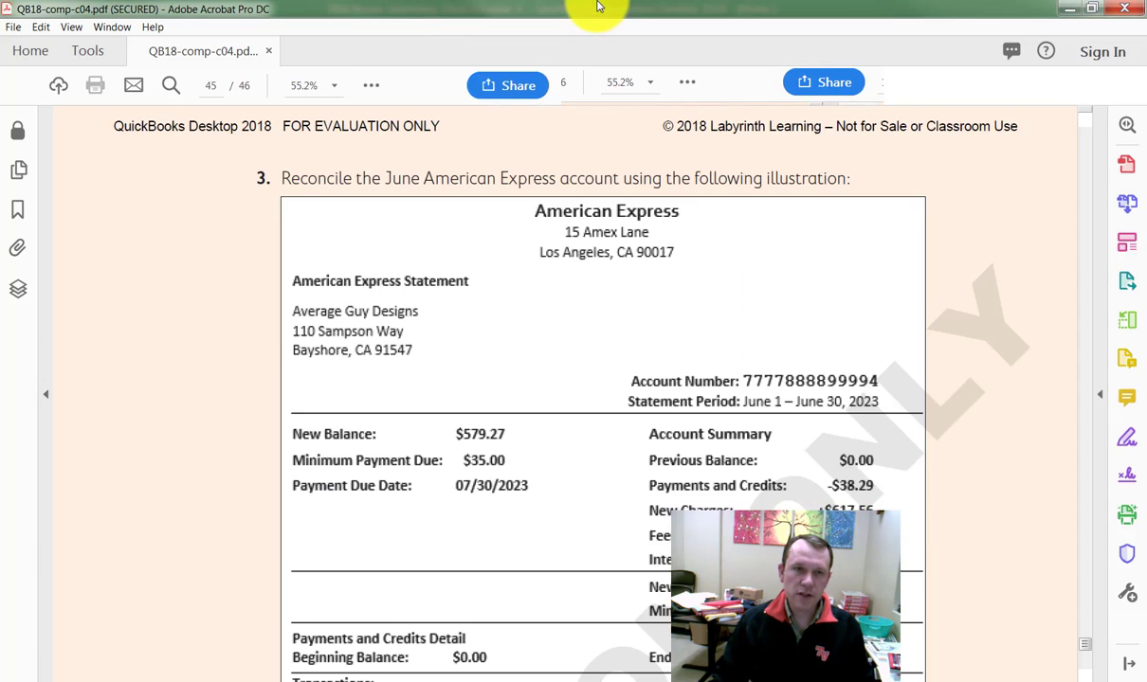
{"action": "scroll", "coordinate": [284, 291], "scroll_direction": "down", "scroll_amount": 3}
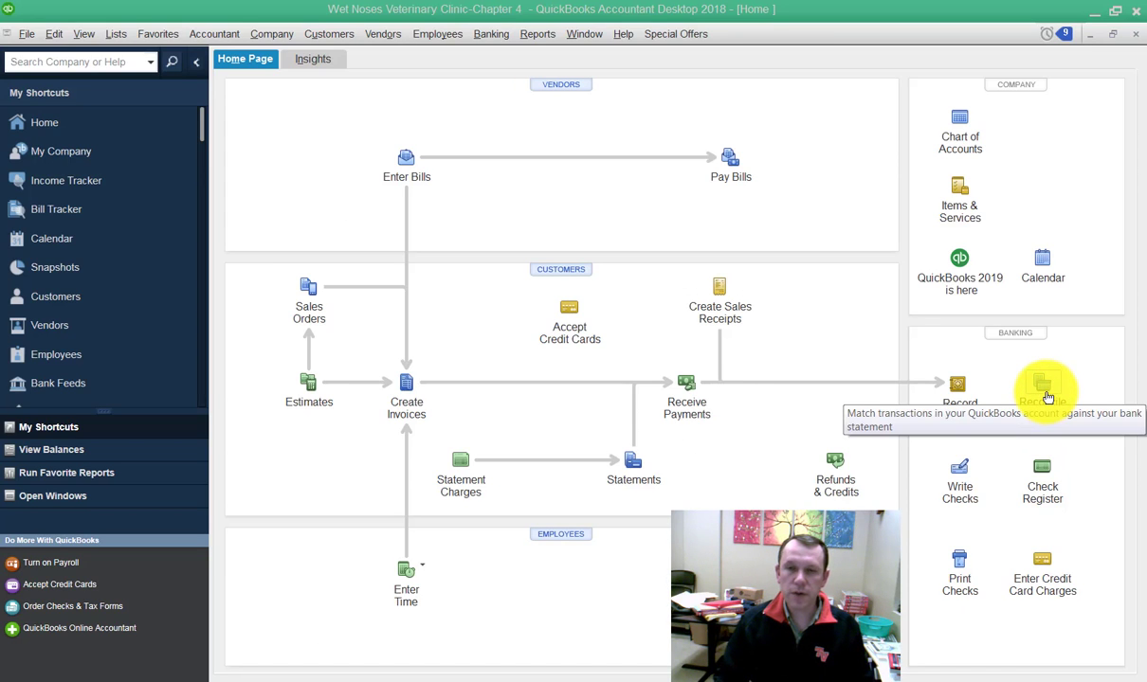
- Start a reconciliation from the Home page and open the account list
{"action": "left_click", "coordinate": [1043, 393]}
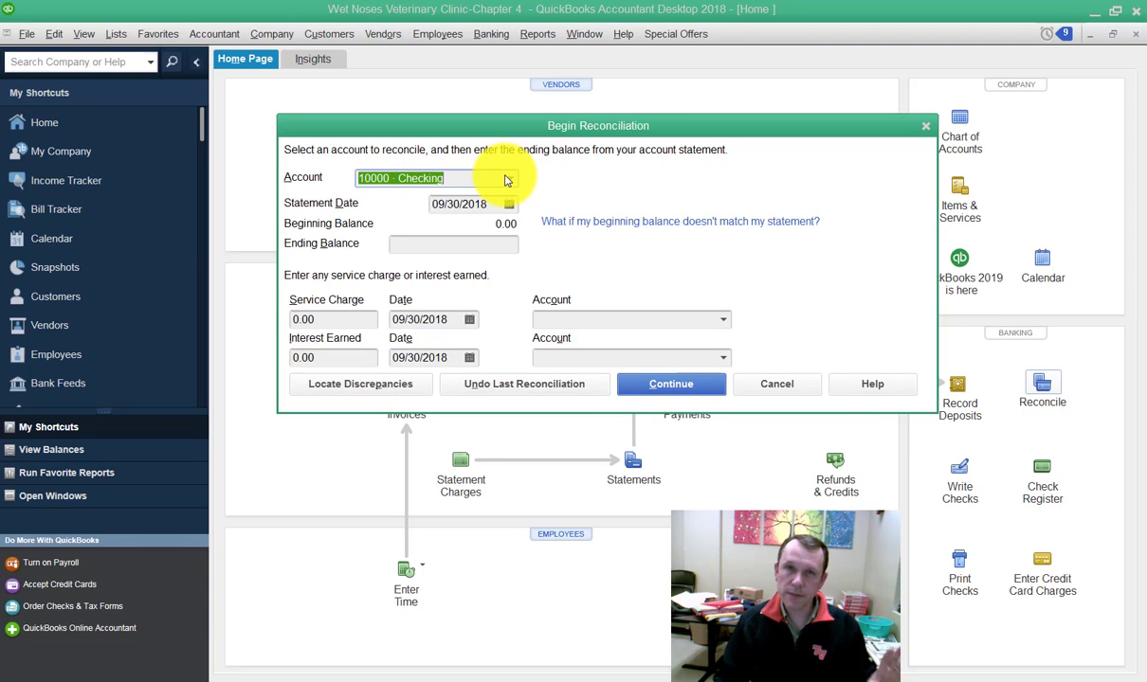
{"action": "left_click", "coordinate": [507, 179]}
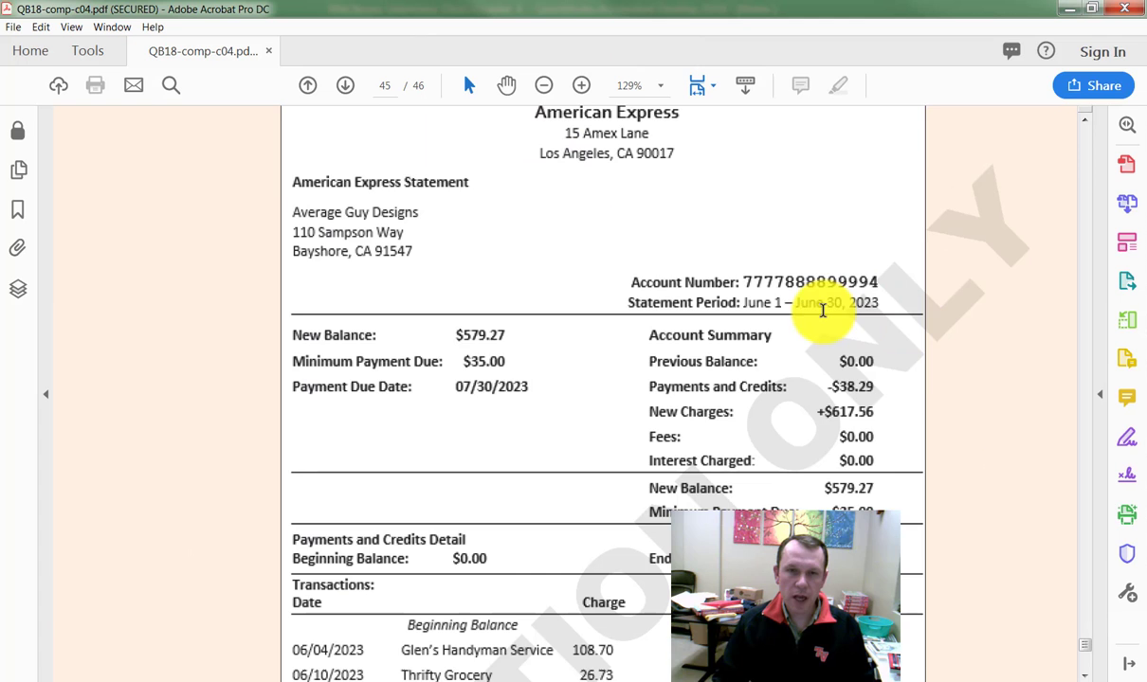
{"action": "left_click_drag", "start_coordinate": [814, 312], "coordinate": [671, 315]}
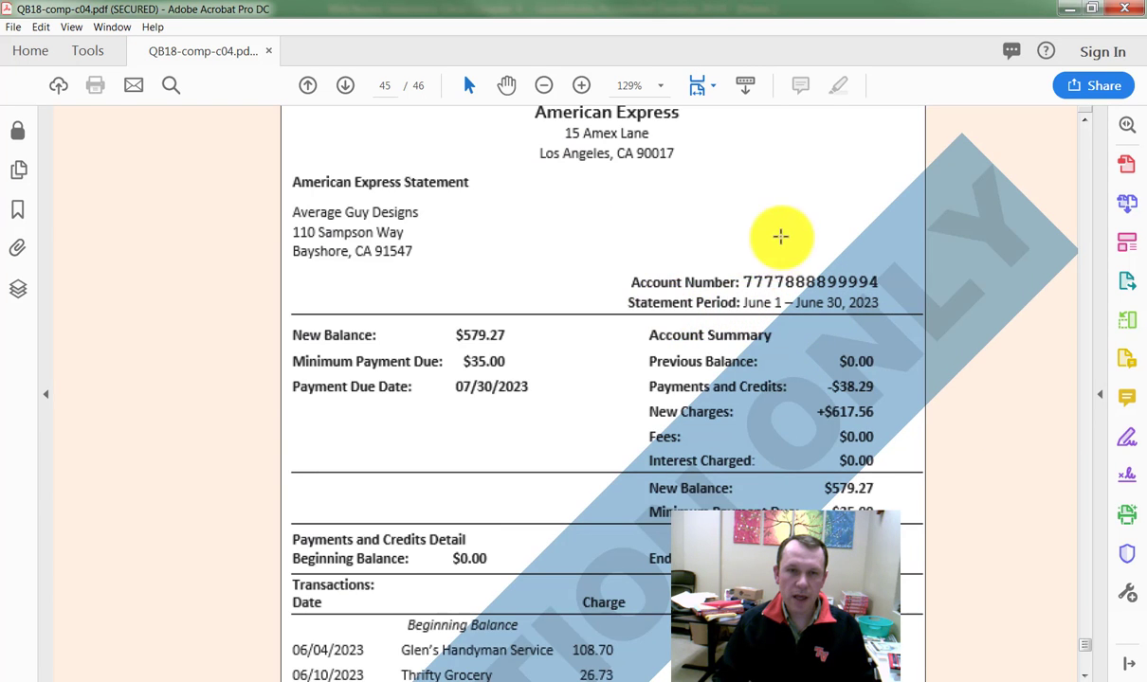
{"action": "left_click", "coordinate": [783, 235]}
{"action": "left_click", "coordinate": [628, 302]}
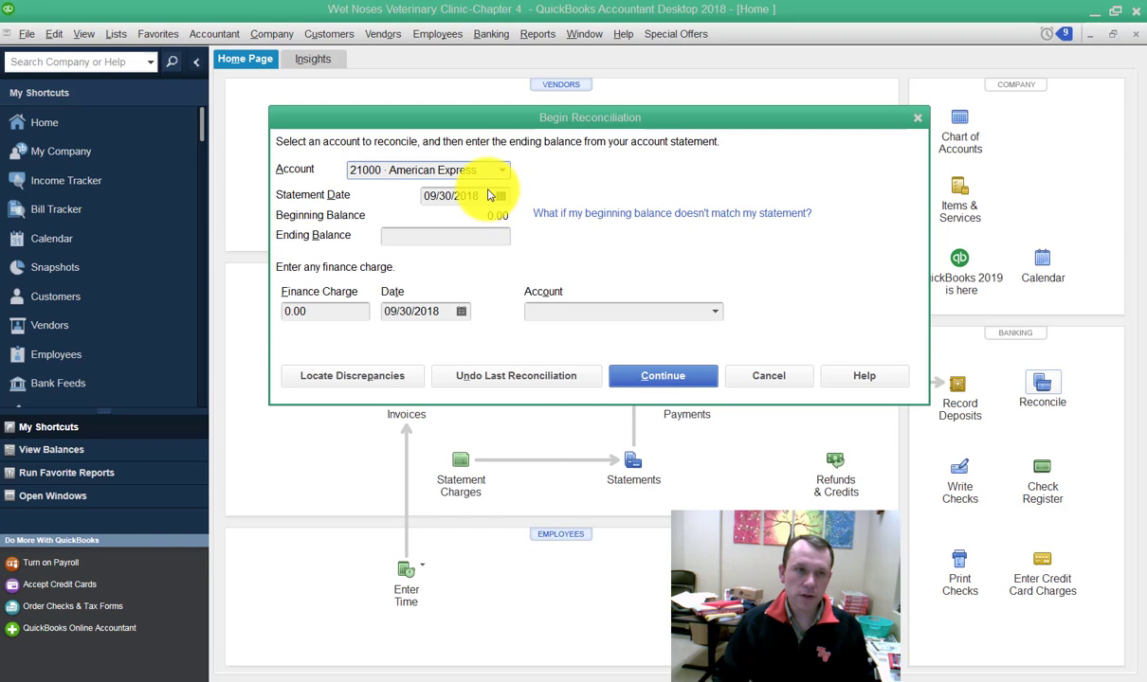
- Enter statement date 06/30/2023 and ending balance 579.27 for American Express, then continue
{"action": "left_click", "coordinate": [489, 194]}
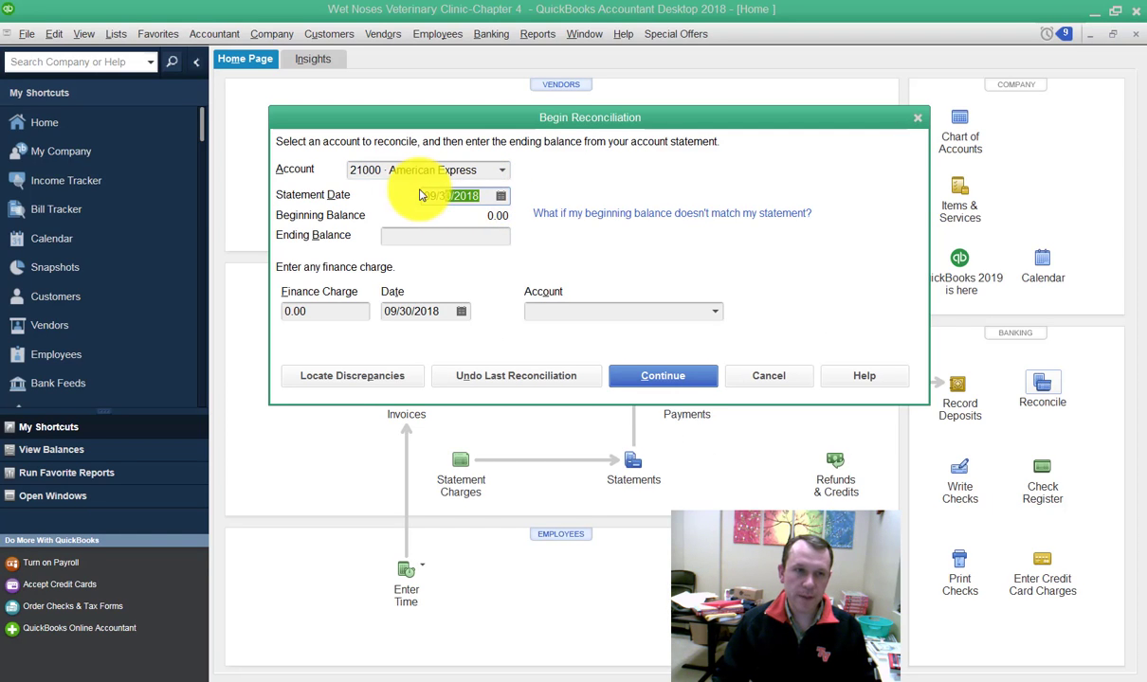
{"action": "type", "text": "06/30/2023"}
{"action": "key", "text": "Tab"}
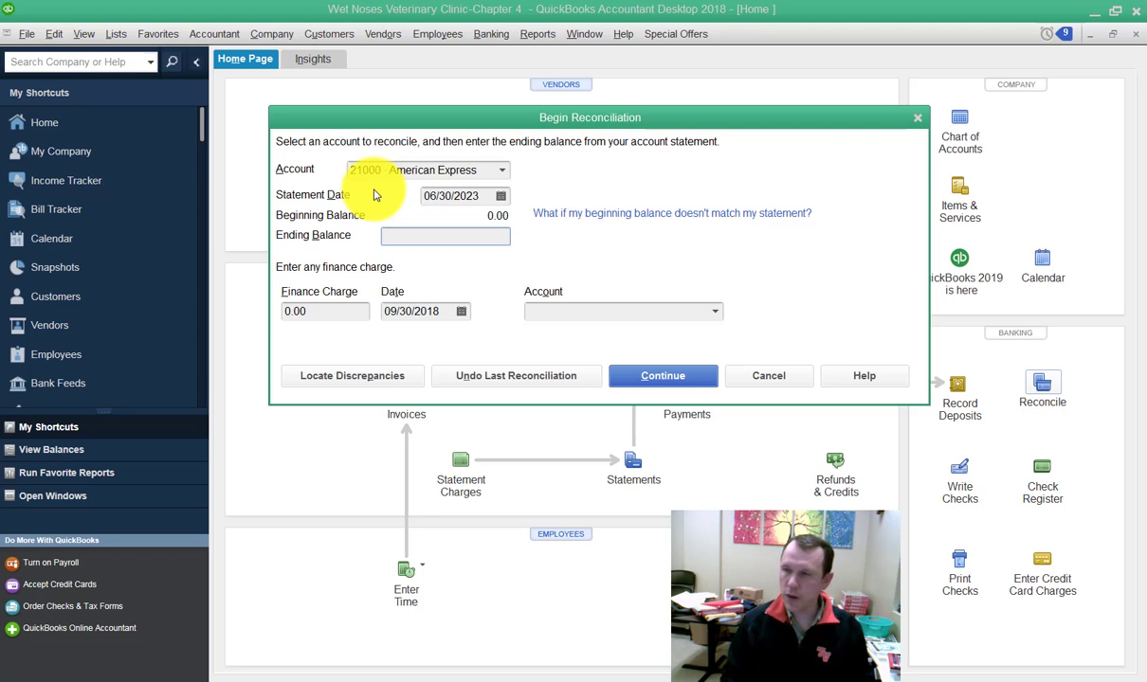
{"action": "type", "text": "579.27"}
{"action": "key", "text": "Tab"}
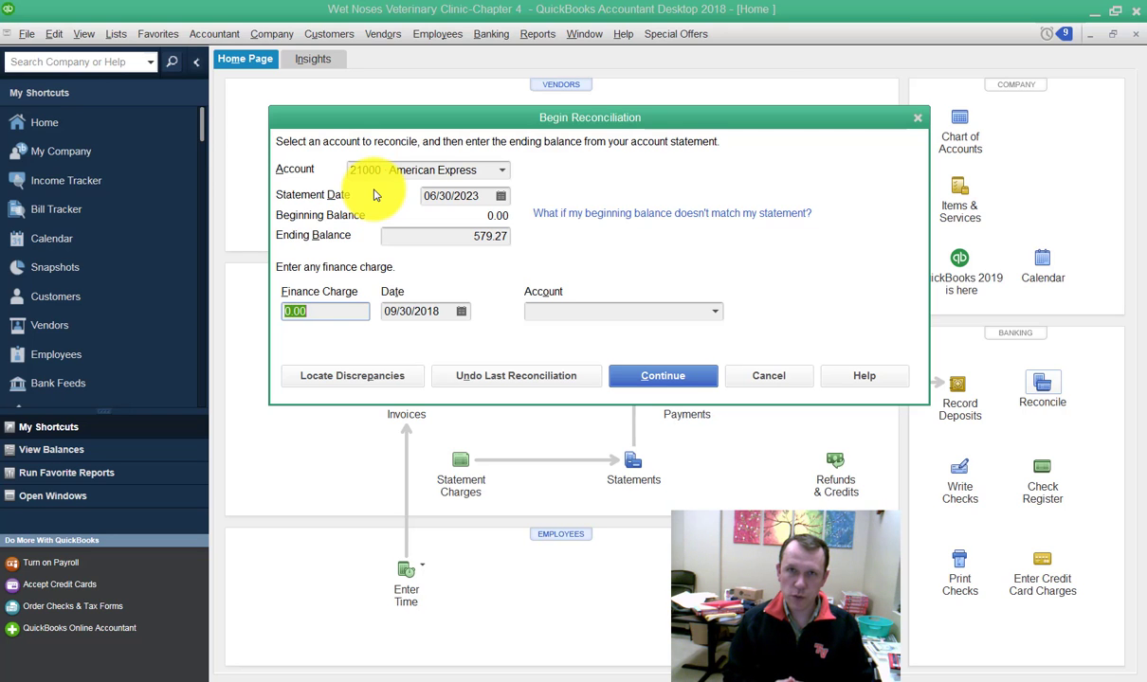
{"action": "left_click", "coordinate": [666, 377]}
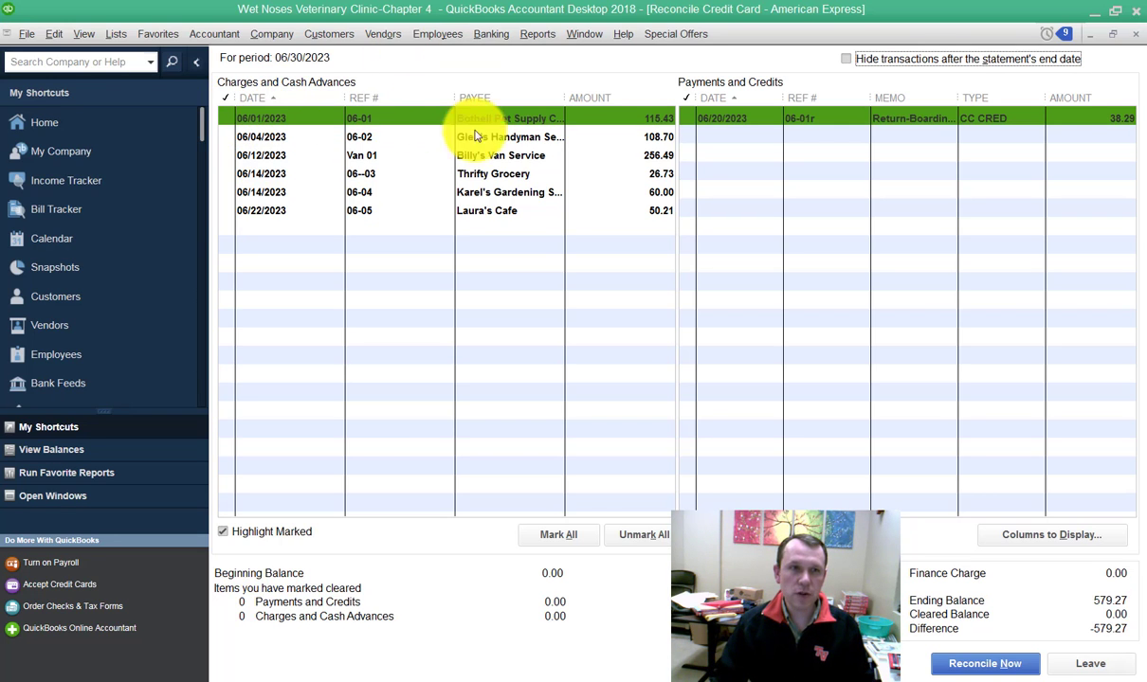
- Deselect the first charge row and bring the statement PDF back in front
{"action": "left_click", "coordinate": [347, 254]}
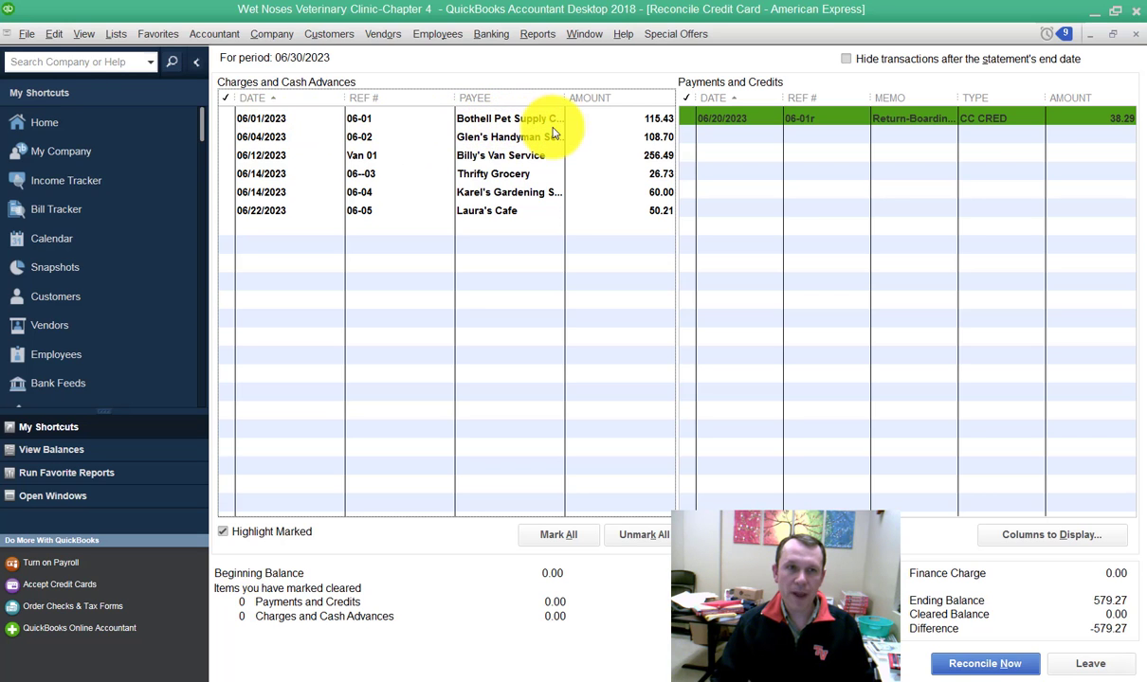
{"action": "key", "text": "alt+Tab"}
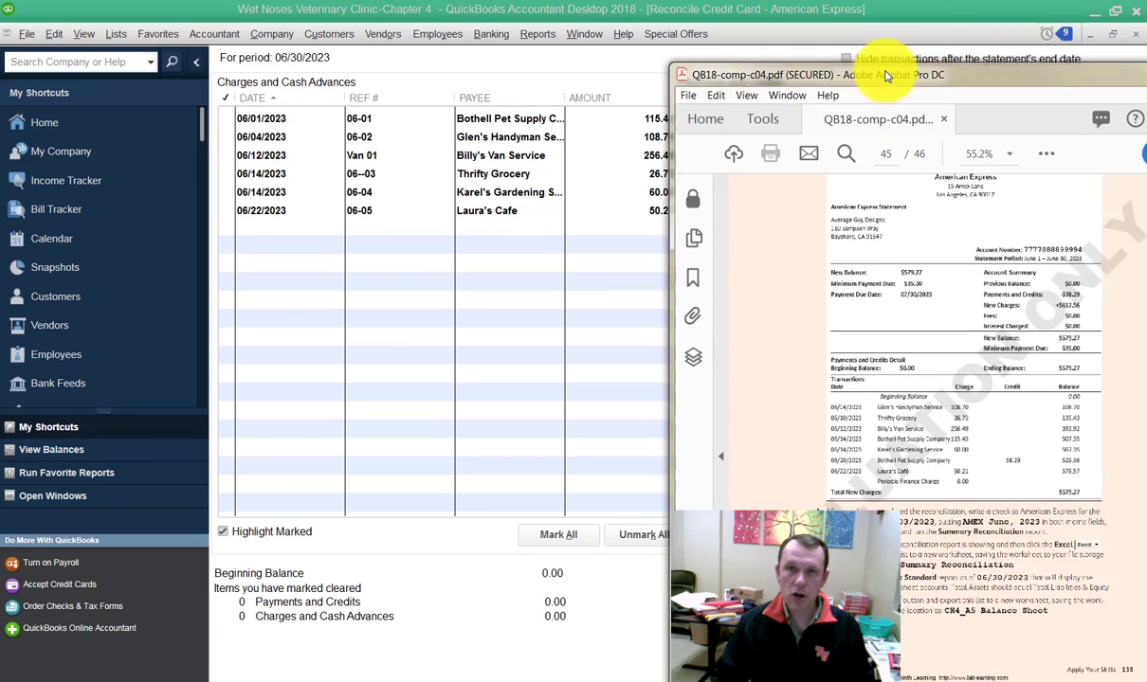
- Maximize the statement at page width, scroll to the June transactions, and return to QuickBooks
{"action": "double_click", "coordinate": [607, 6]}
{"action": "left_click", "coordinate": [579, 84]}
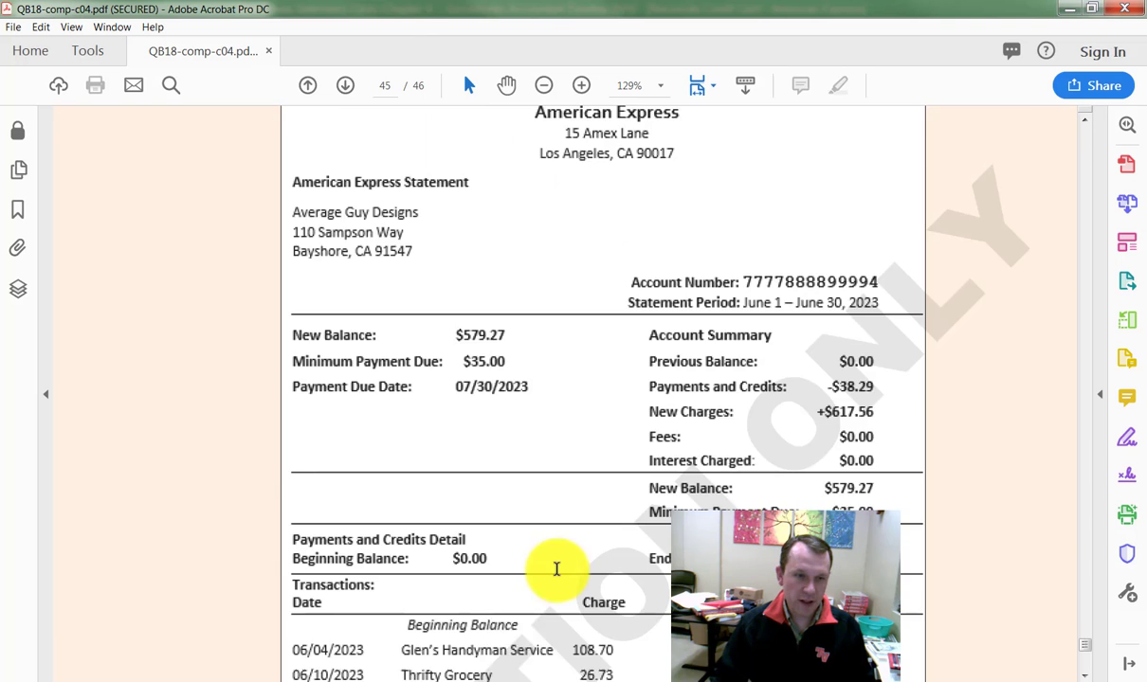
{"action": "scroll", "coordinate": [458, 637], "scroll_direction": "down", "scroll_amount": 2}
{"action": "scroll", "coordinate": [458, 637], "scroll_direction": "down", "scroll_amount": 3}
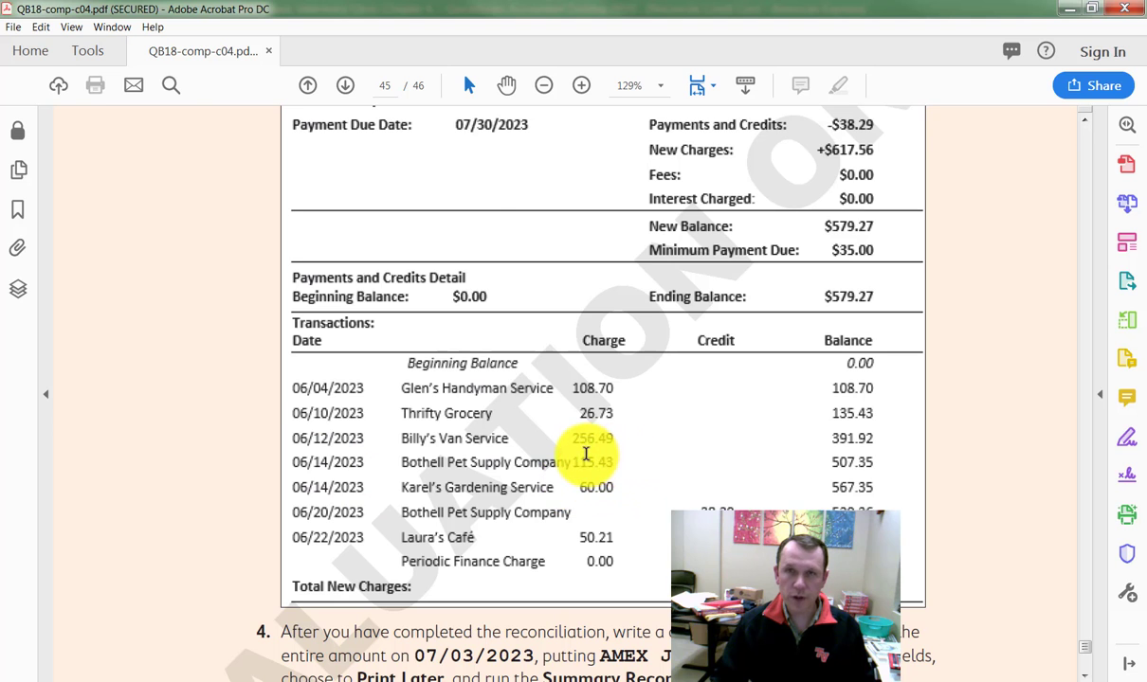
{"action": "key", "text": "alt+Tab"}
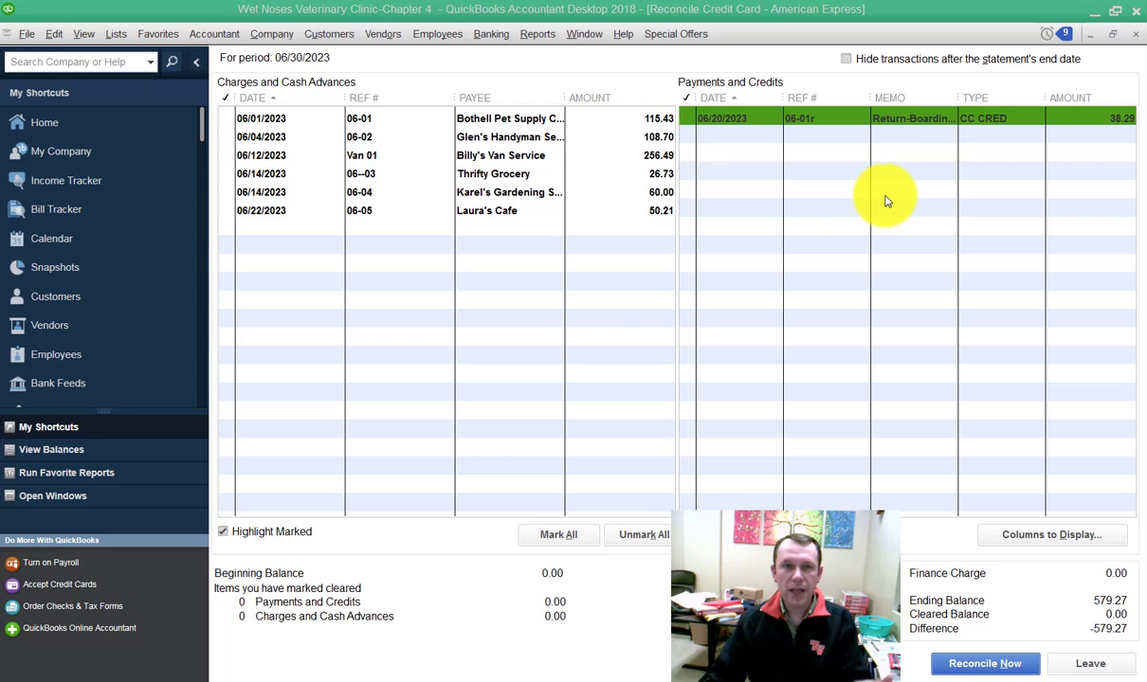
- Clear the six June charges, Bothell Pet Supply through Laura's Cafe, and the 38.29 return credit
{"action": "left_click", "coordinate": [222, 116]}
{"action": "left_click", "coordinate": [226, 137]}
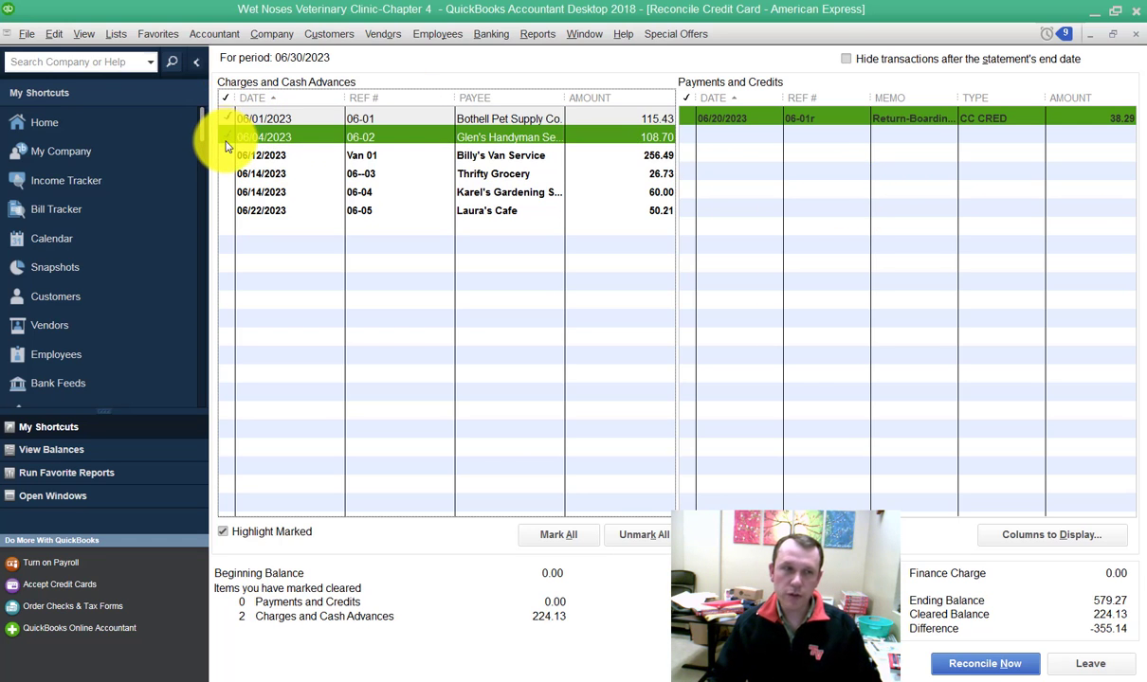
{"action": "left_click", "coordinate": [226, 156]}
{"action": "left_click", "coordinate": [225, 174]}
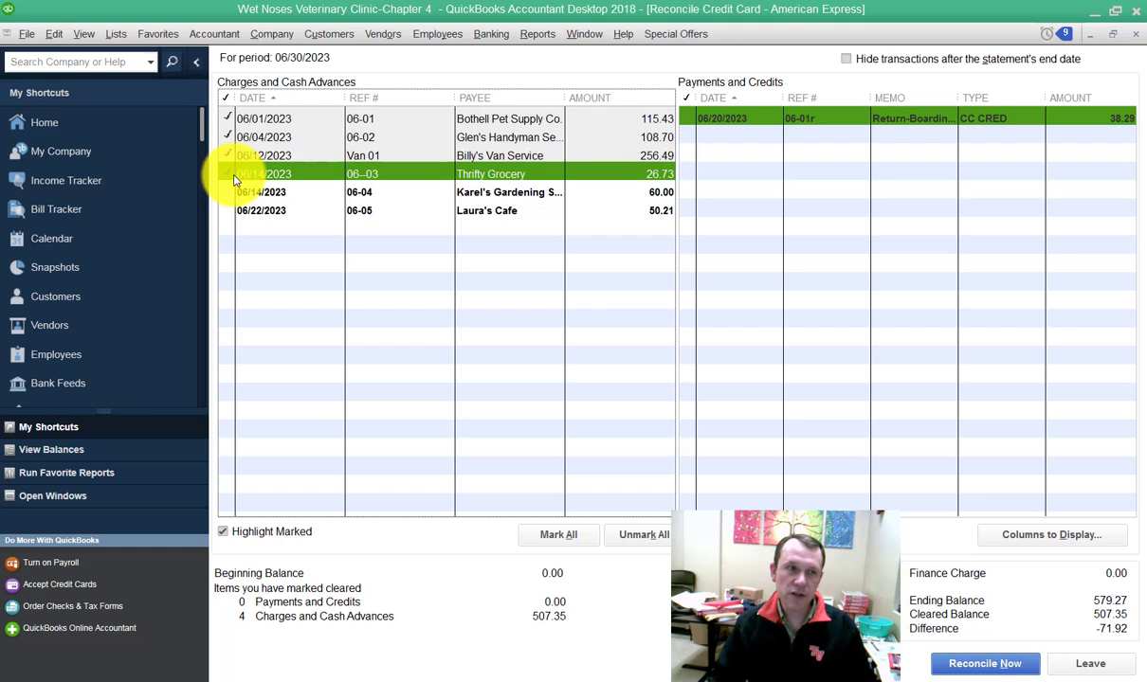
{"action": "left_click", "coordinate": [227, 192]}
{"action": "left_click", "coordinate": [226, 211]}
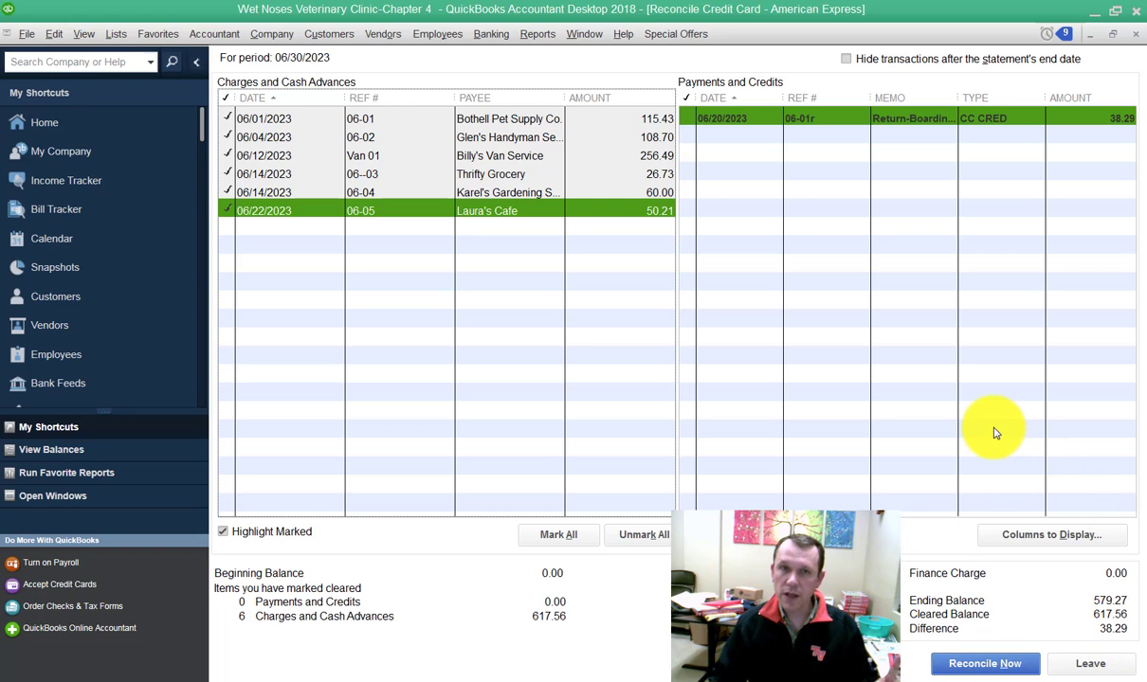
{"action": "left_click", "coordinate": [690, 121]}
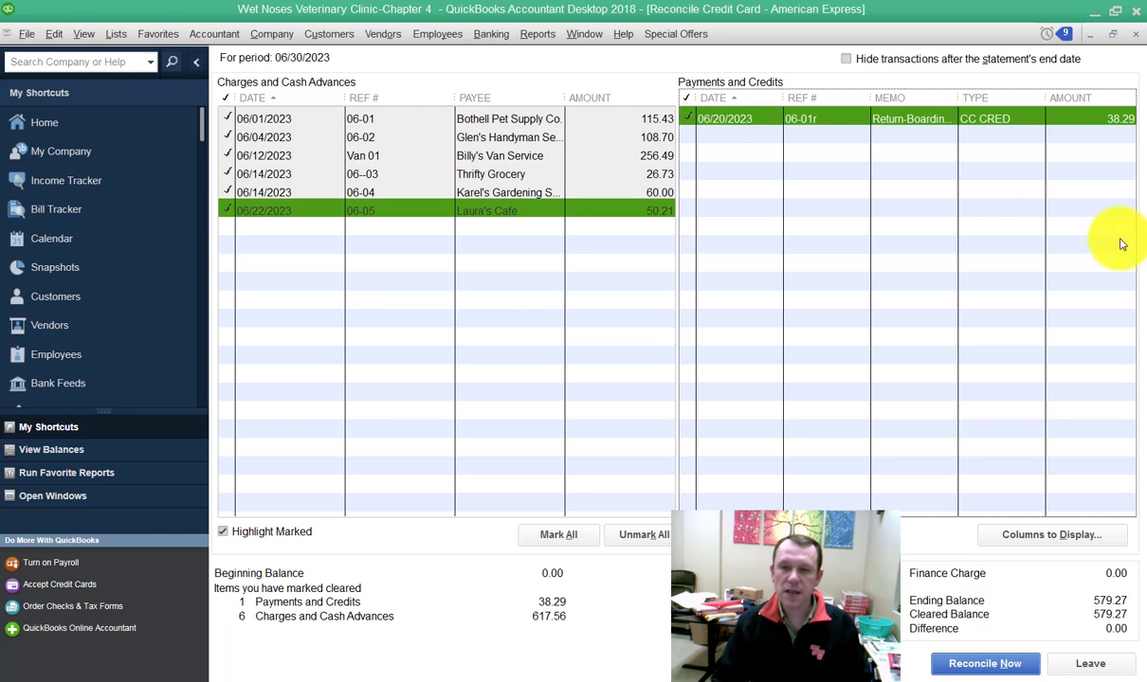
- Reconcile at a 0.00 difference and choose to write a check for the balance now
{"action": "left_click", "coordinate": [989, 669]}
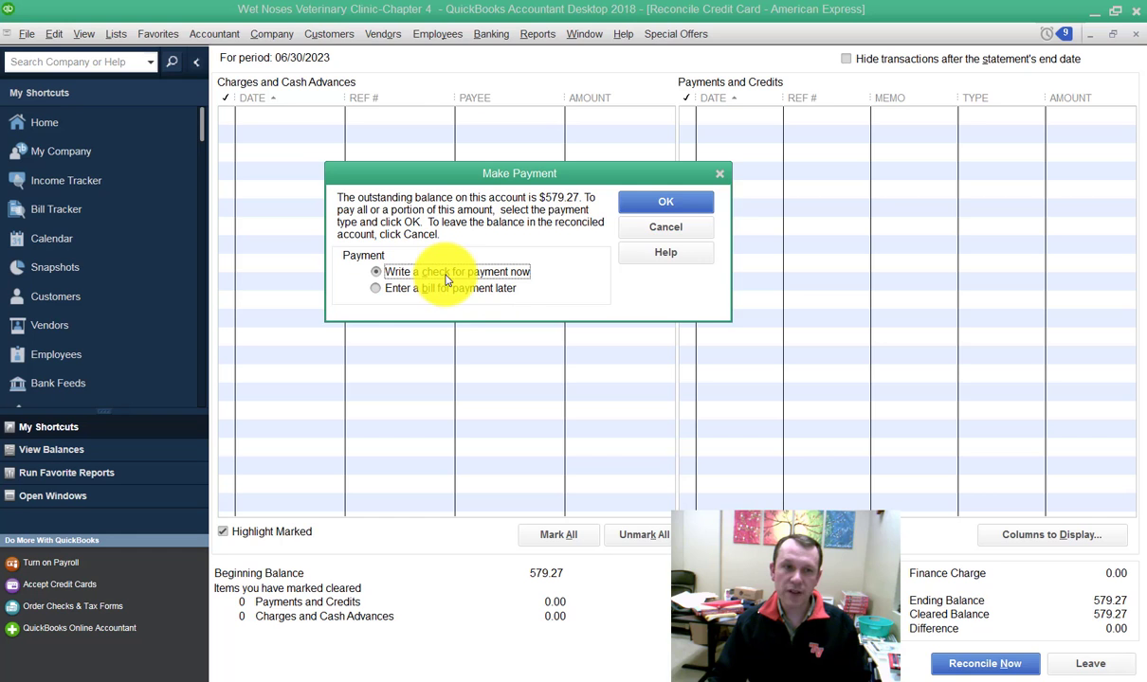
{"action": "left_click", "coordinate": [679, 202]}
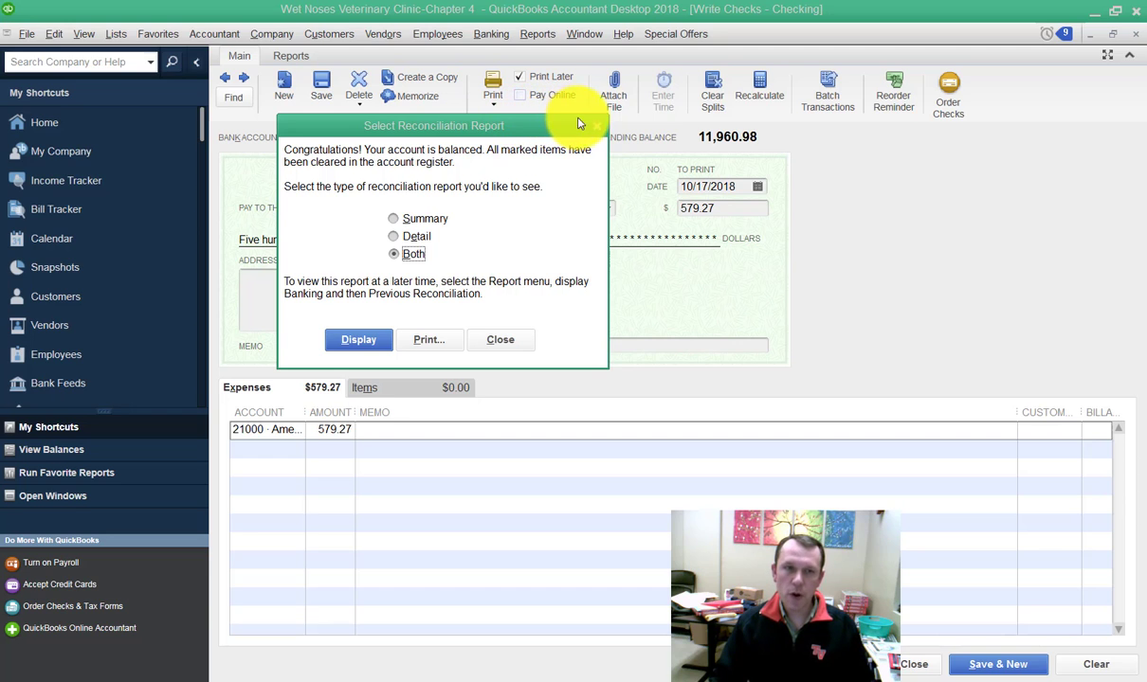
- Dismiss the report choices and add American Express as a new vendor payee on the check
{"action": "left_click", "coordinate": [502, 339]}
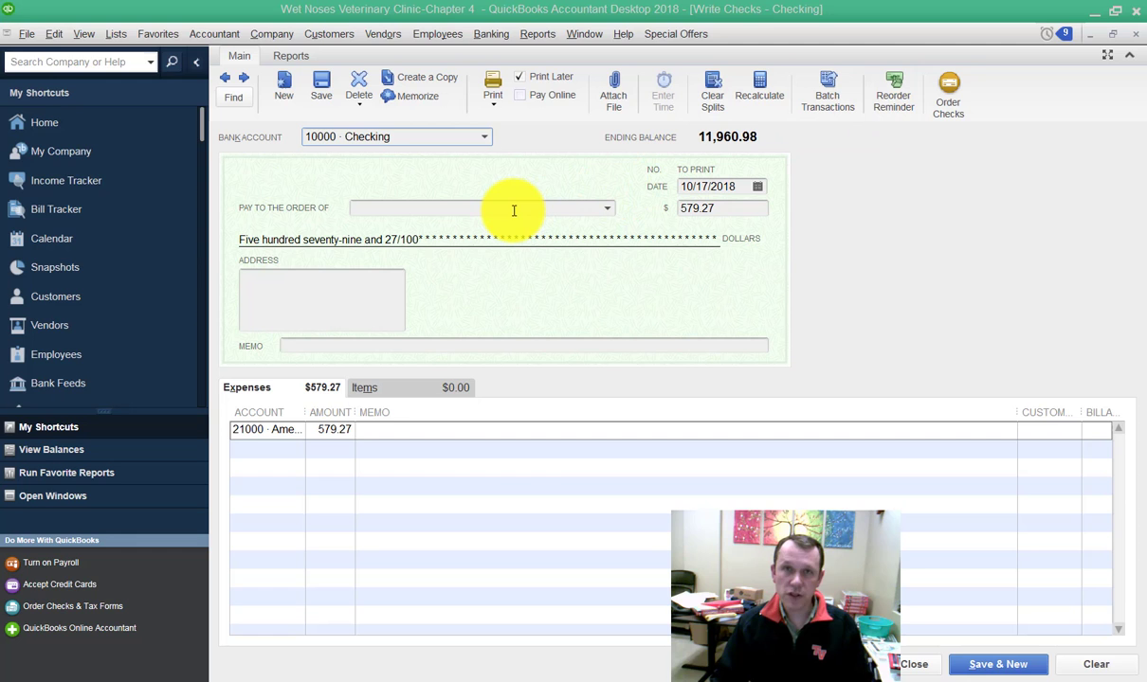
{"action": "left_click", "coordinate": [543, 207]}
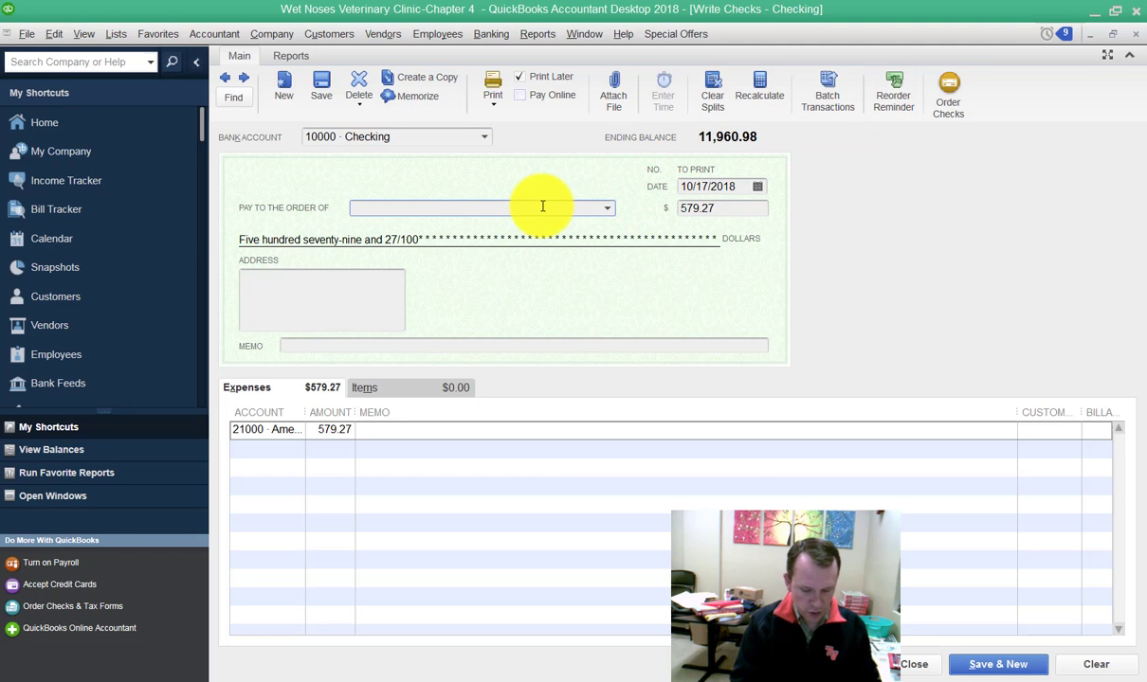
{"action": "type", "text": "Amer"}
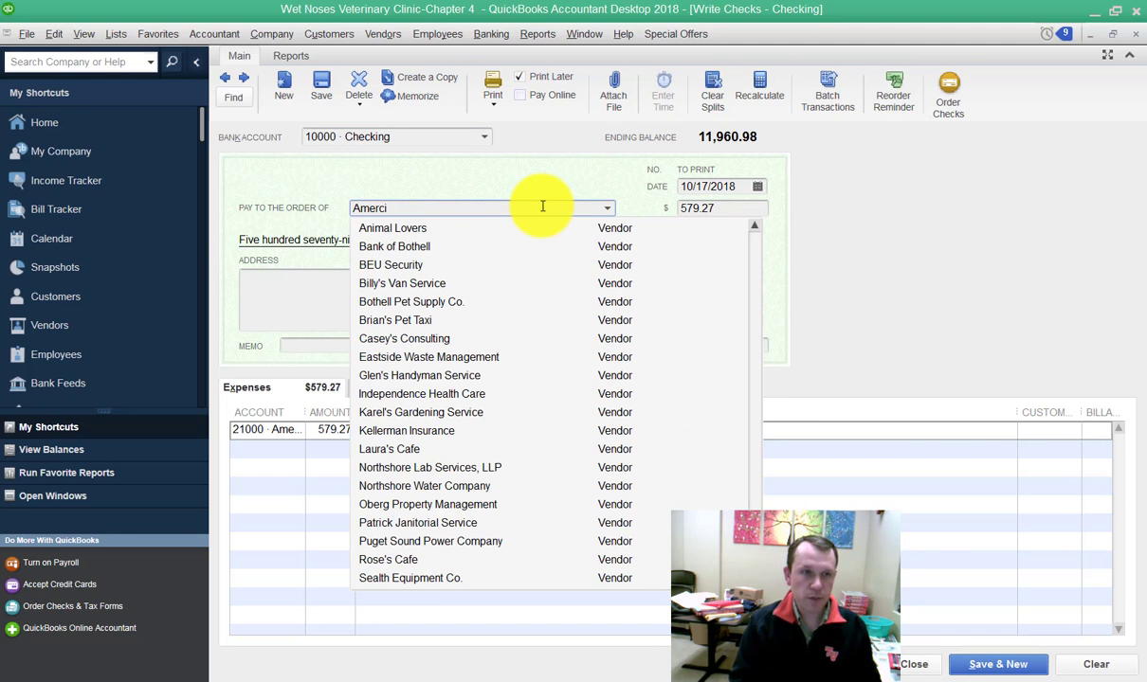
{"action": "type", "text": "ci"}
{"action": "key", "text": "BackSpace"}
{"action": "key", "text": "BackSpace"}
{"action": "type", "text": "ican Express"}
{"action": "key", "text": "Tab"}
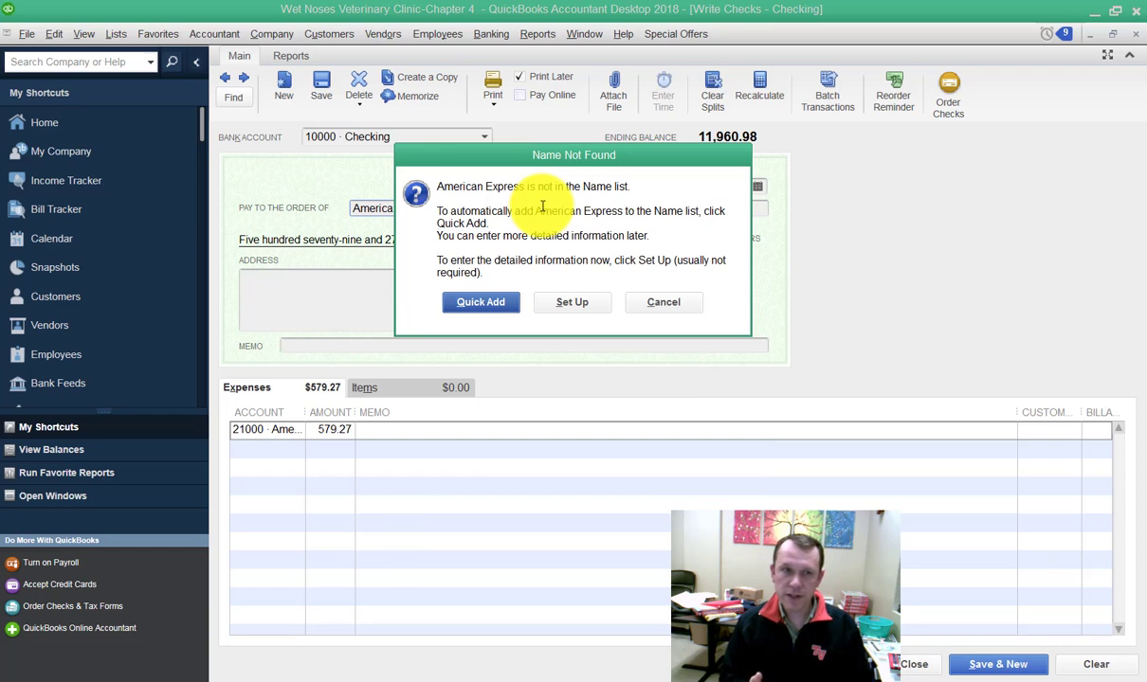
{"action": "left_click", "coordinate": [479, 301]}
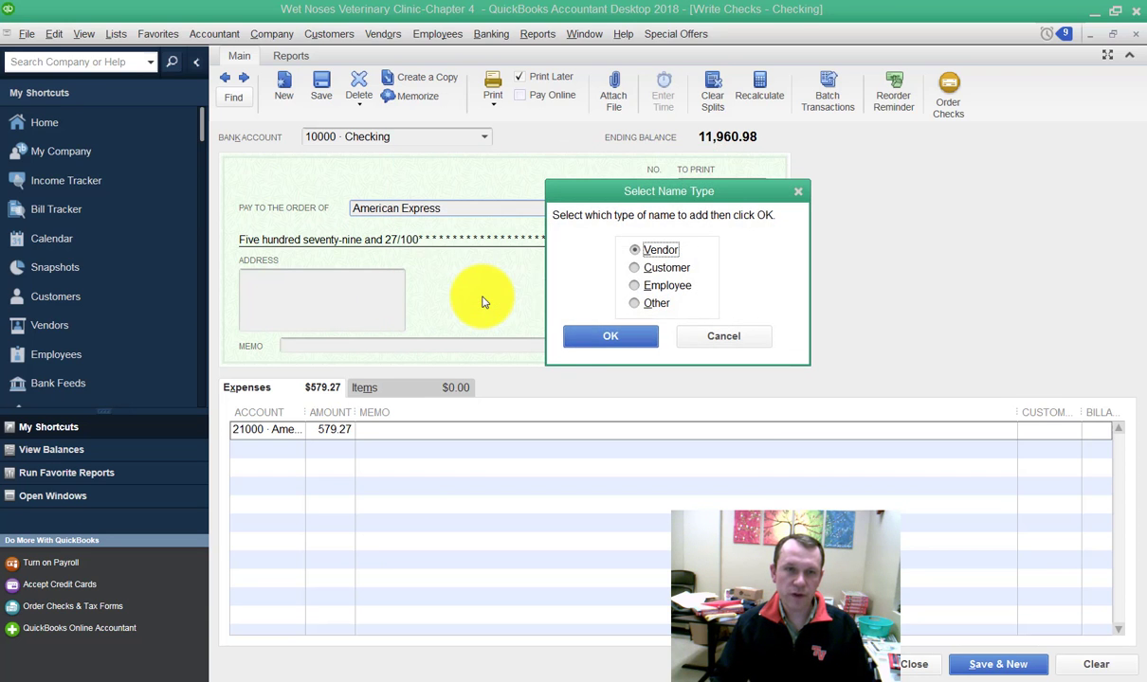
{"action": "left_click", "coordinate": [612, 338]}
- Put memo 'AMEX June, 2023' on the check and expense line, then save the check
{"action": "left_click", "coordinate": [500, 431]}
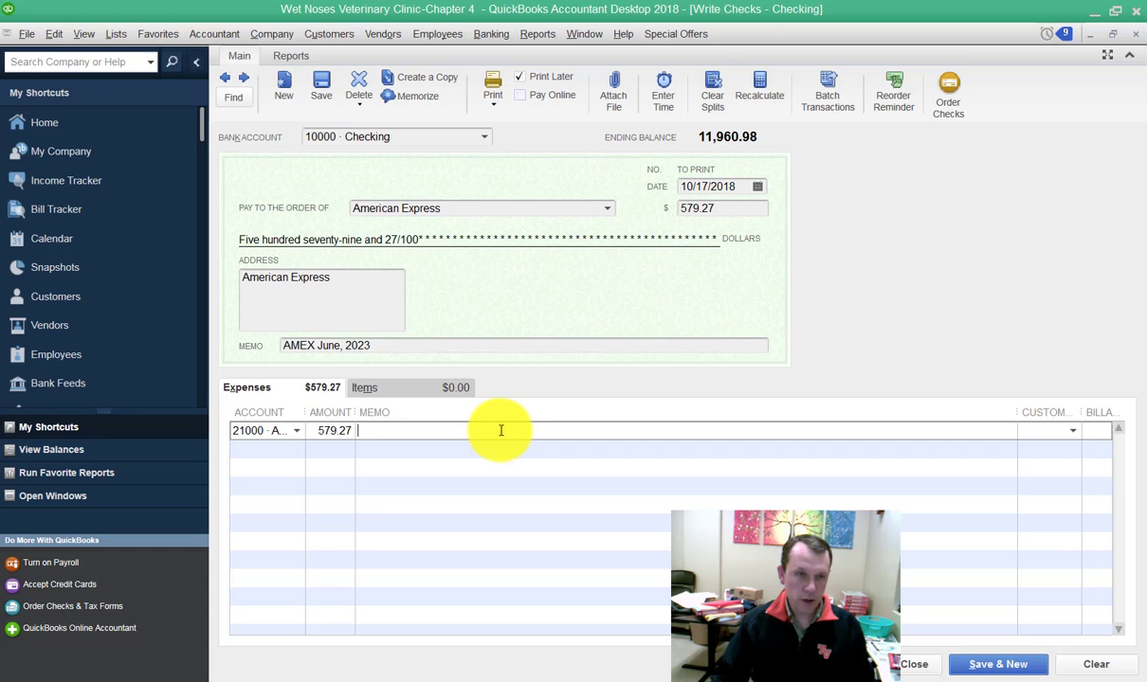
{"action": "type", "text": "AMEX June, 2023"}
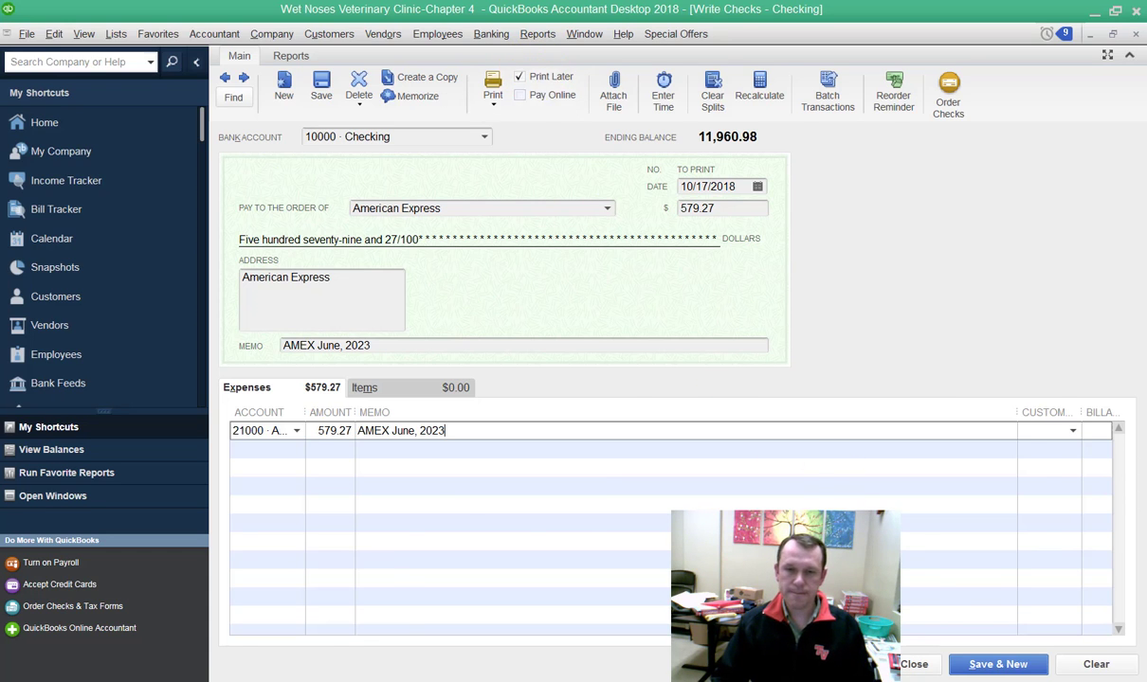
{"action": "key", "text": "Escape"}
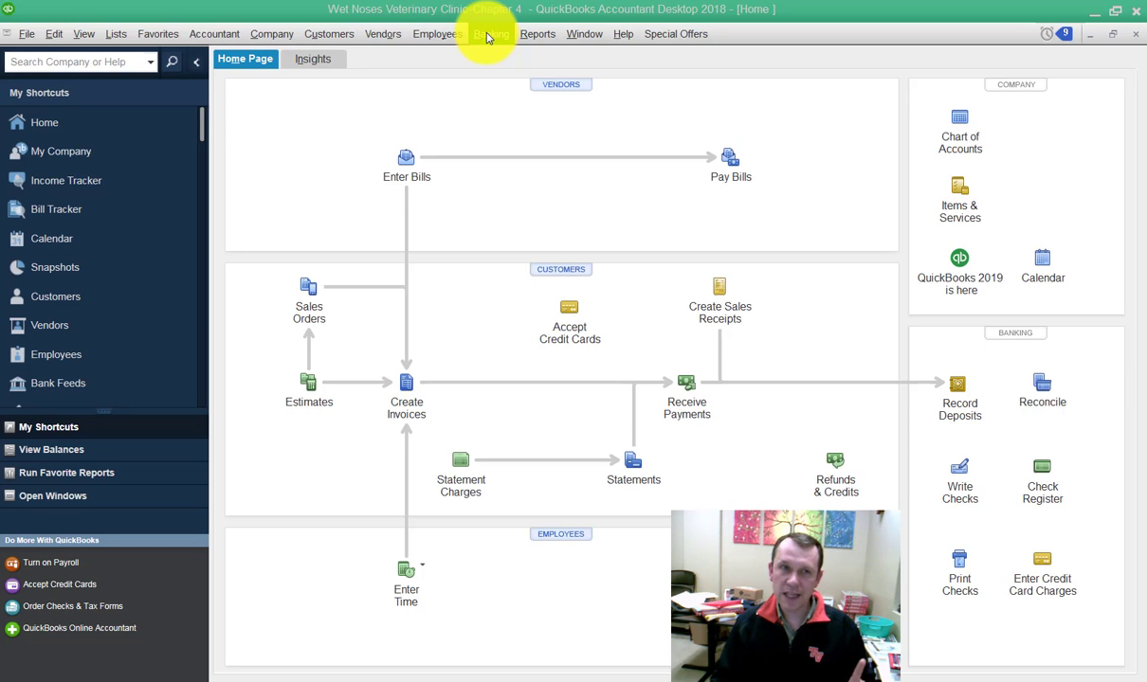
- Display the Previous Reconciliation summary for 21000 American Express, including changes since reconciling
{"action": "left_click", "coordinate": [527, 34]}
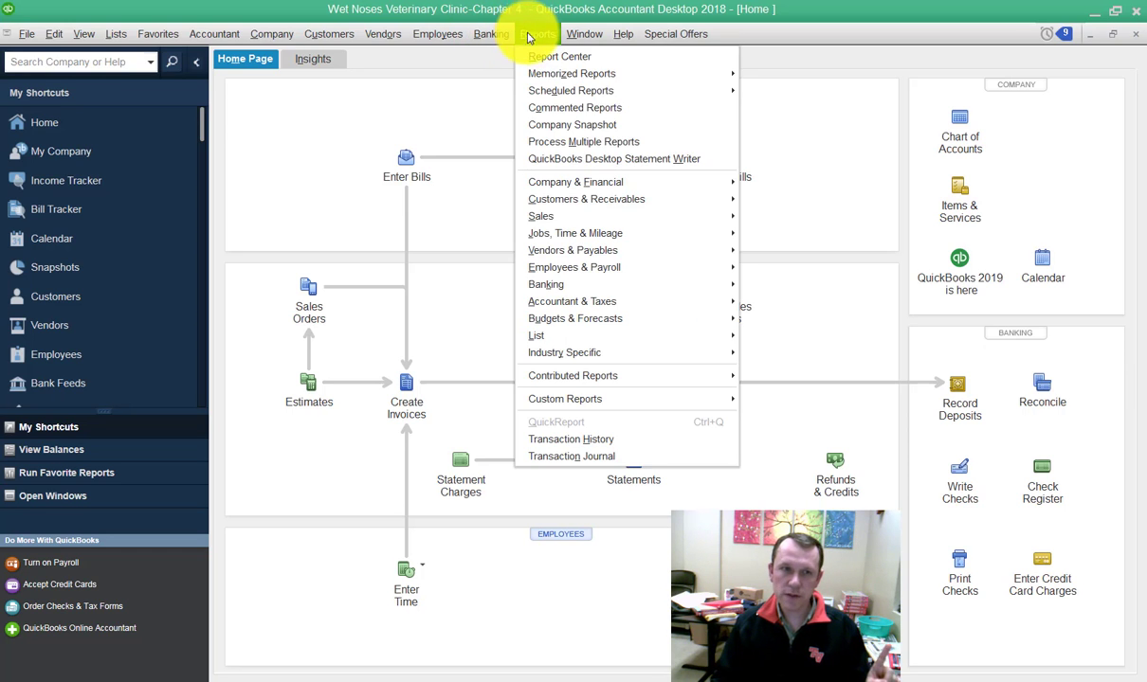
{"action": "mouse_move", "coordinate": [637, 284]}
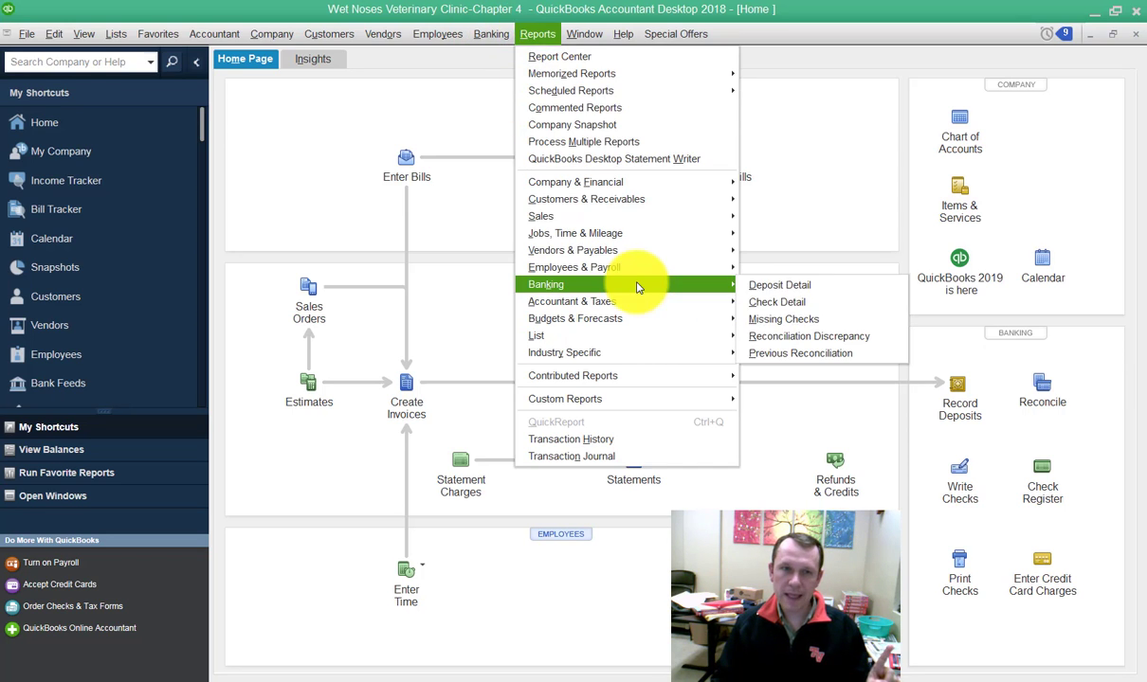
{"action": "left_click", "coordinate": [801, 364]}
{"action": "left_click", "coordinate": [468, 227]}
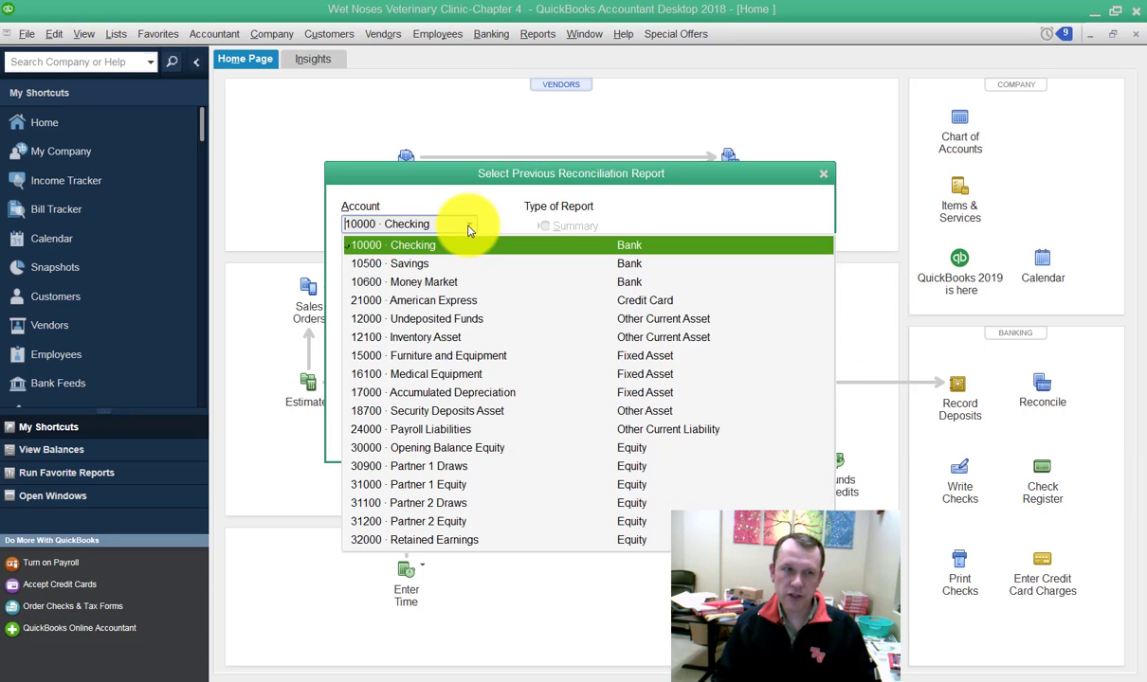
{"action": "left_click", "coordinate": [417, 300]}
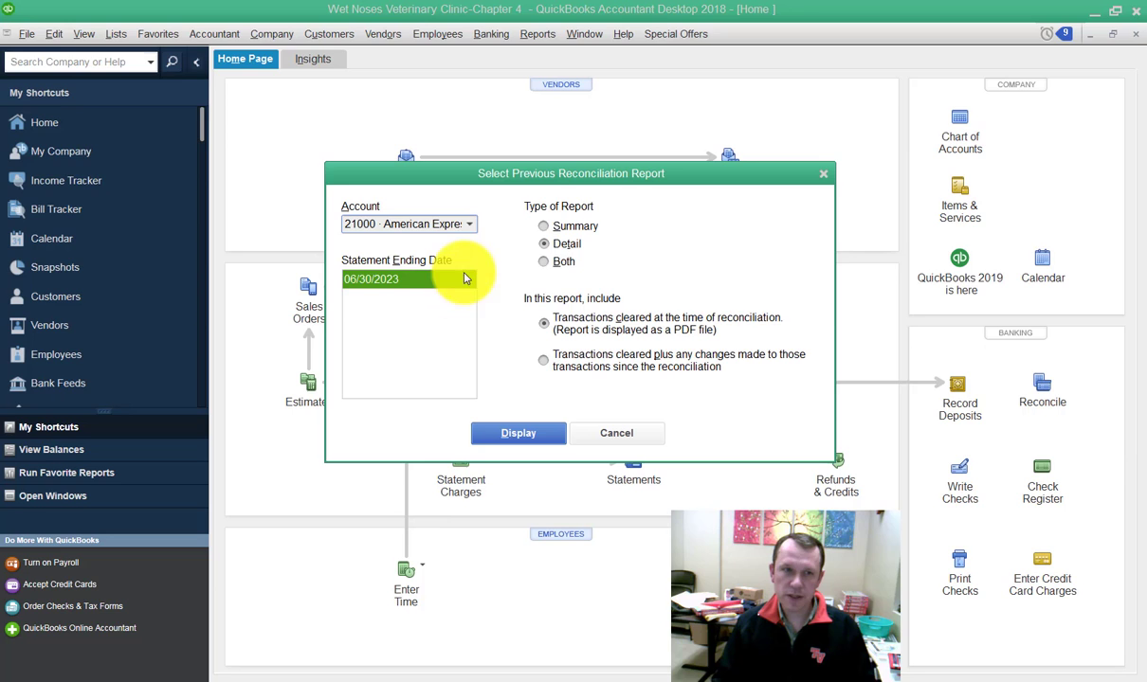
{"action": "left_click", "coordinate": [544, 228]}
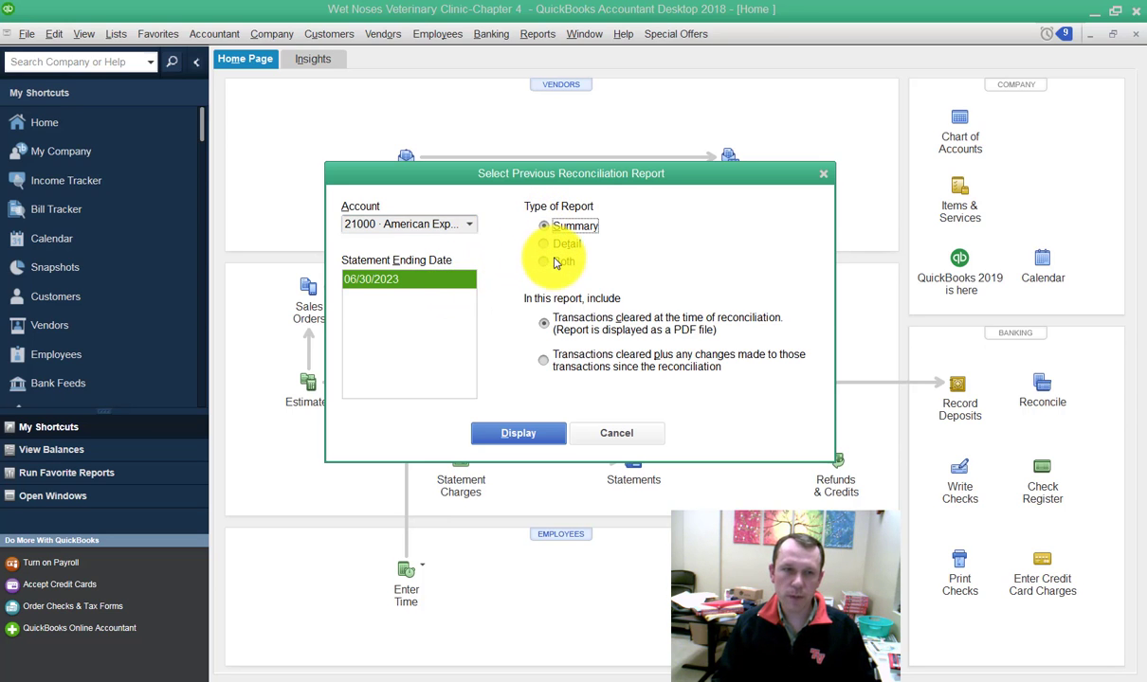
{"action": "left_click", "coordinate": [545, 364]}
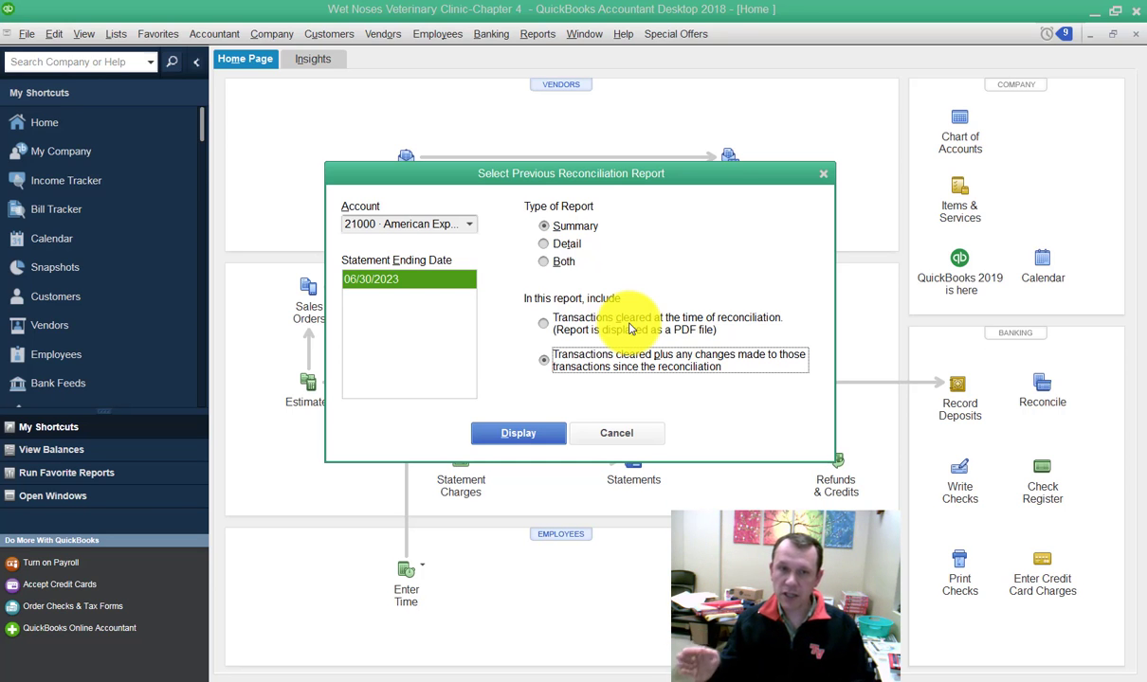
{"action": "left_click", "coordinate": [519, 438]}
{"action": "left_click", "coordinate": [659, 314]}
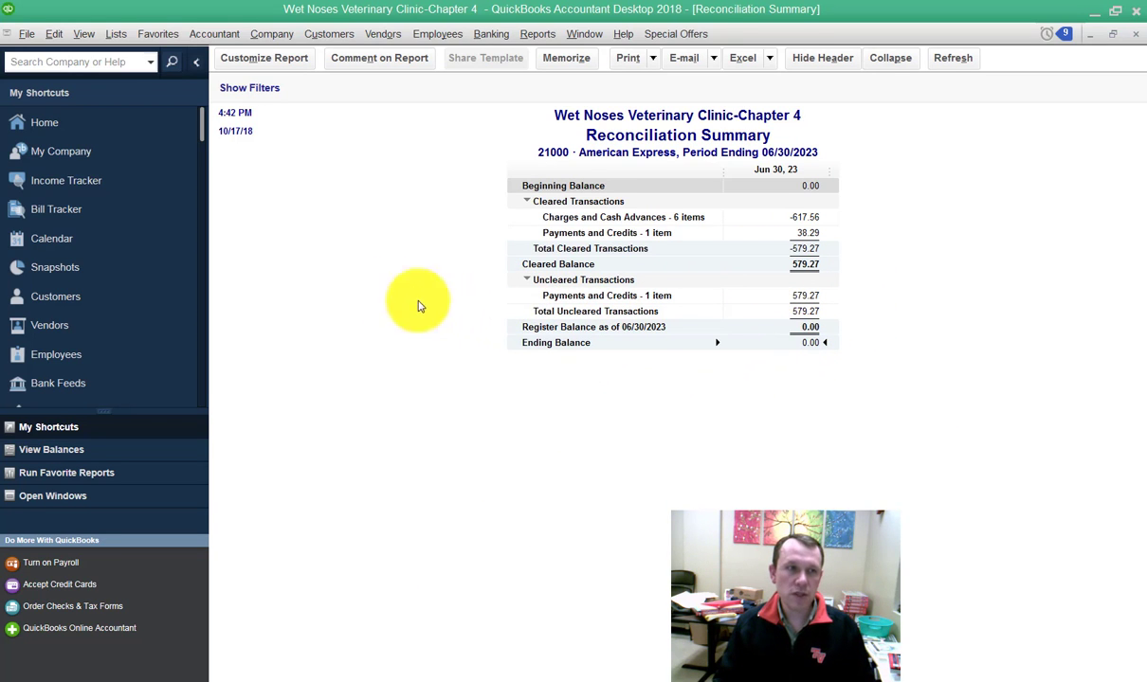
- Export the Reconciliation Summary to a new Excel worksheet, then close Excel and the report
{"action": "left_click", "coordinate": [772, 59]}
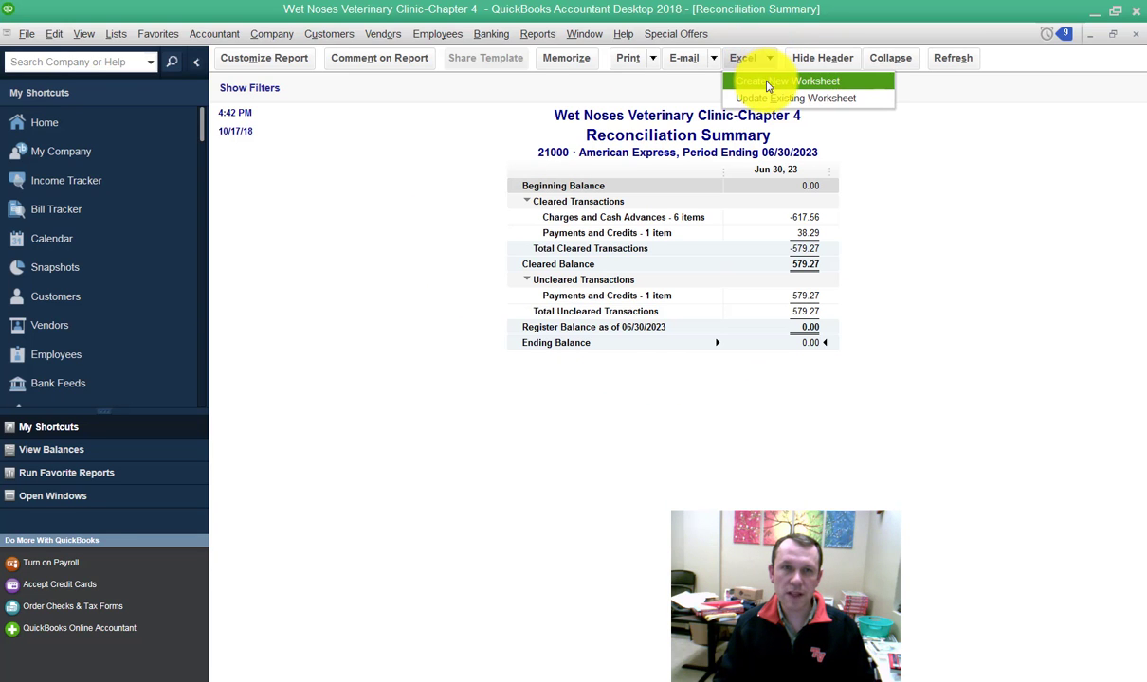
{"action": "left_click", "coordinate": [760, 80]}
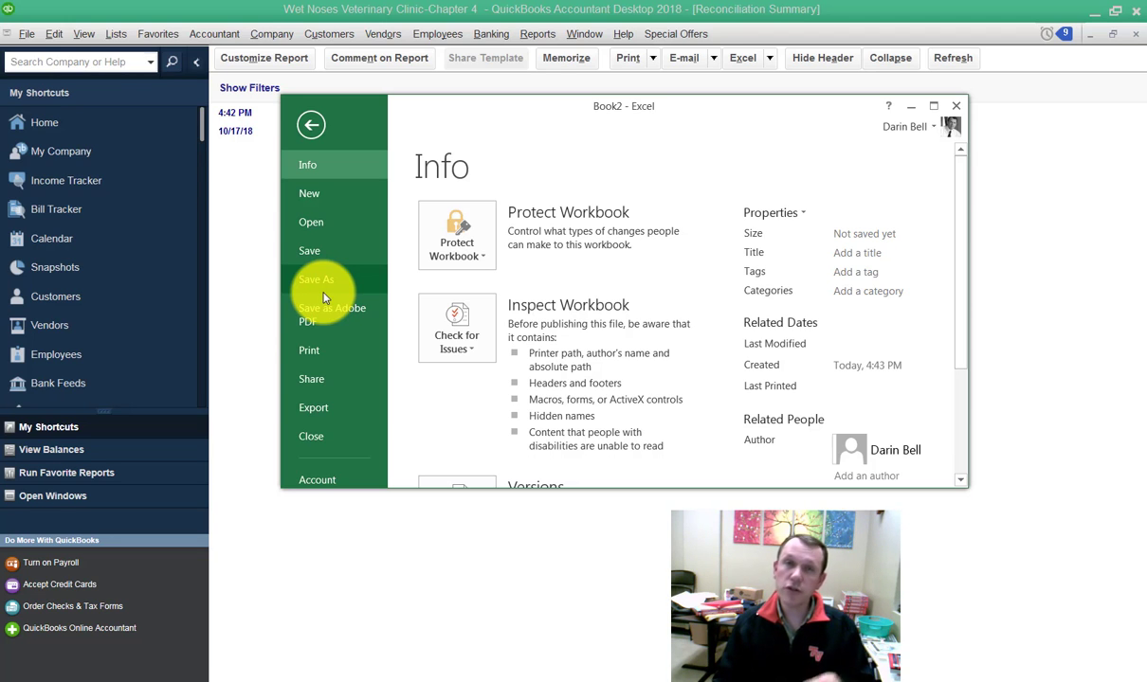
{"action": "left_click", "coordinate": [955, 106]}
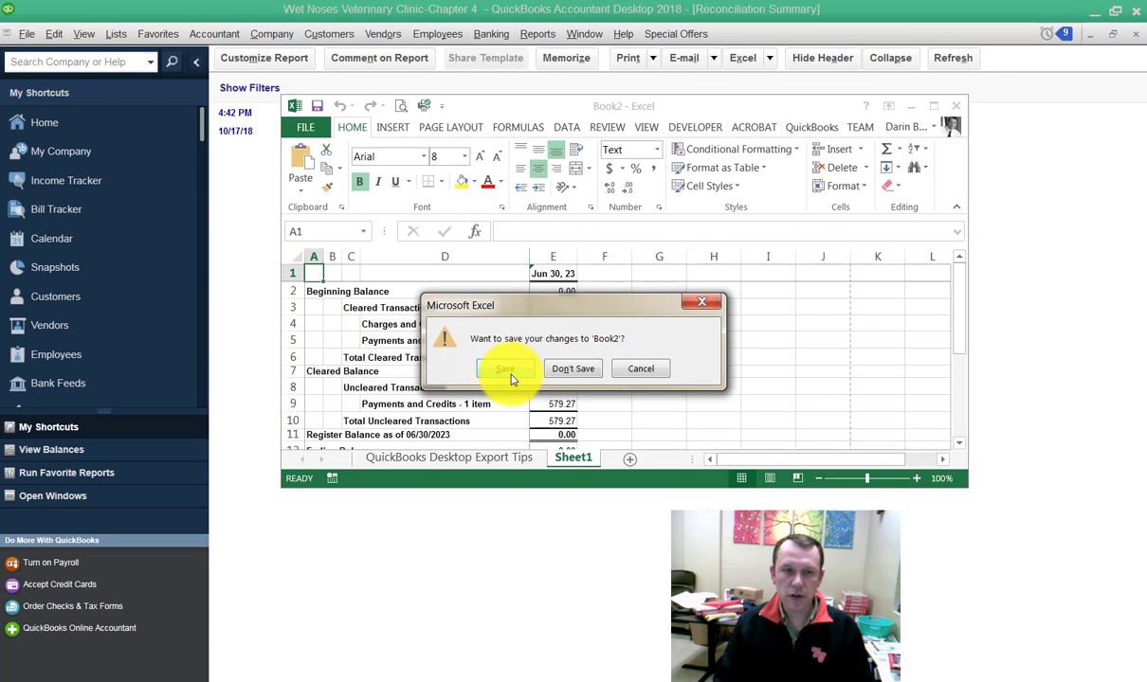
{"action": "left_click", "coordinate": [580, 370]}
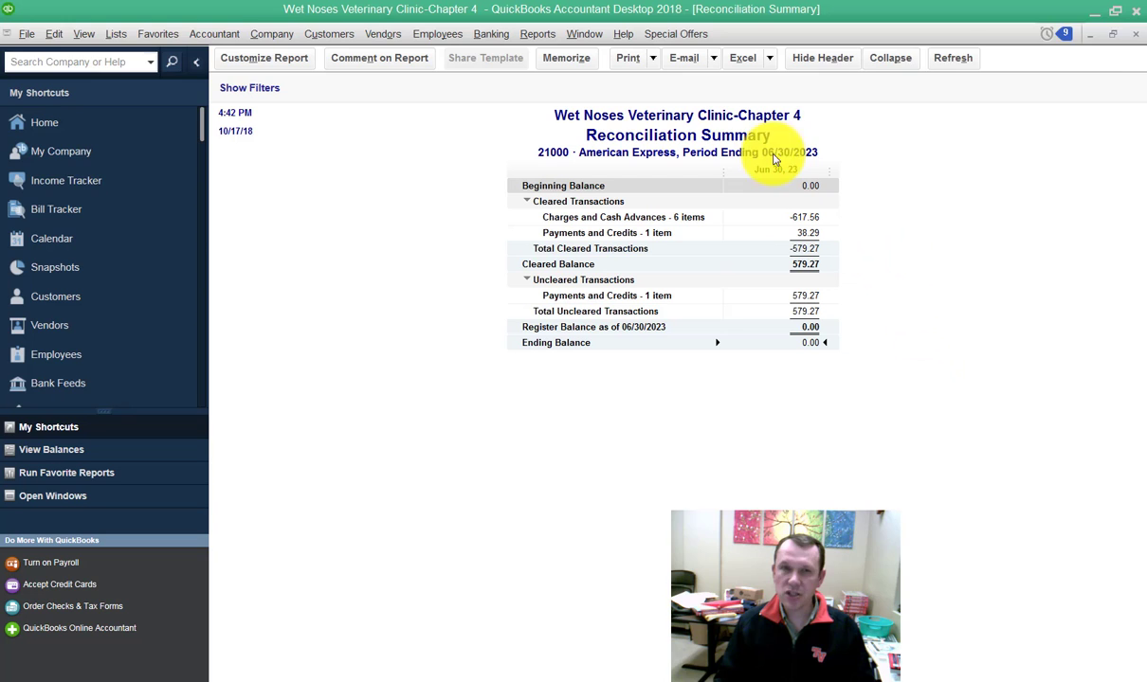
{"action": "left_click", "coordinate": [1135, 35]}
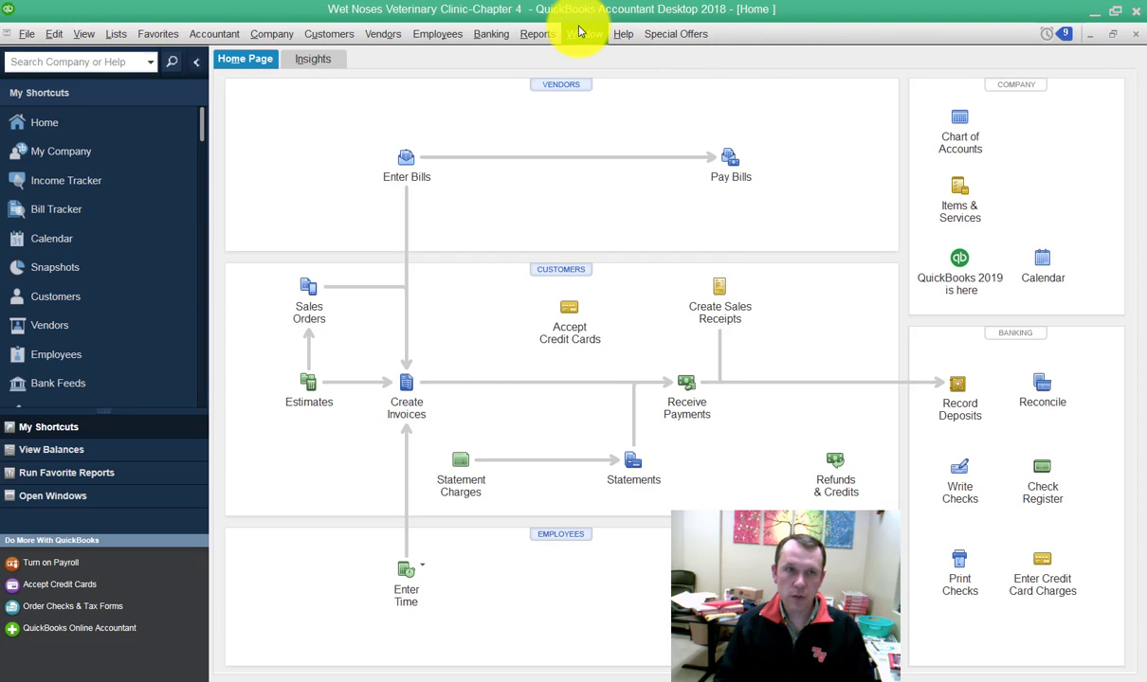
- Open the Balance Sheet Standard report with its As of date set to 06/30/2023
{"action": "left_click", "coordinate": [534, 34]}
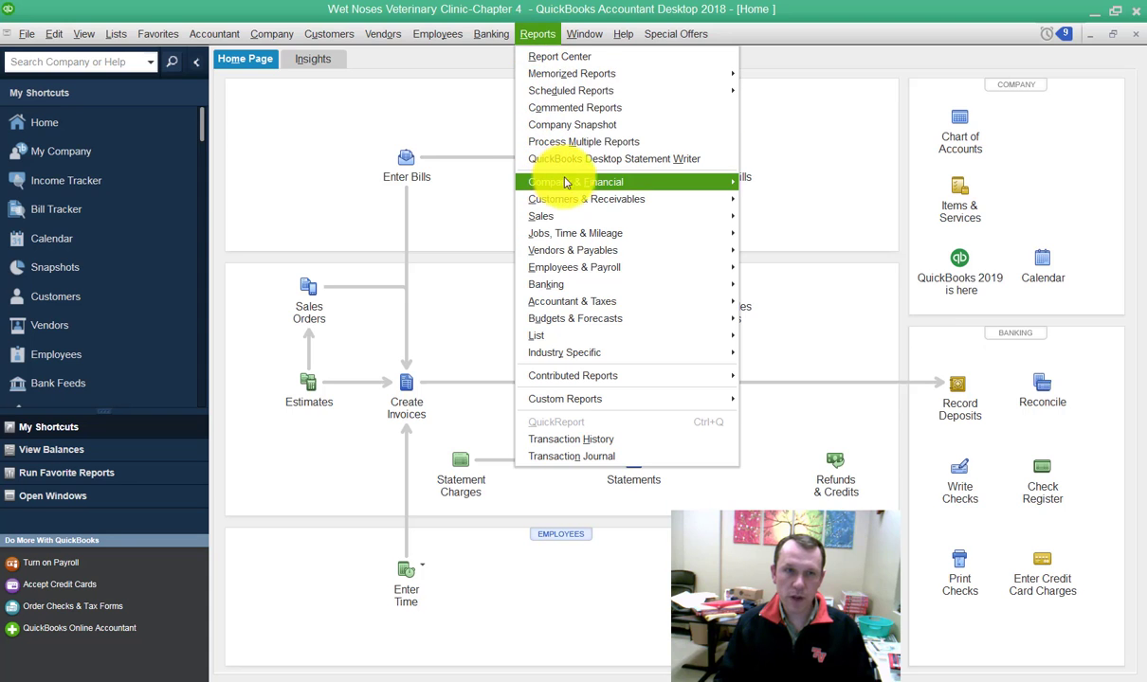
{"action": "mouse_move", "coordinate": [578, 184]}
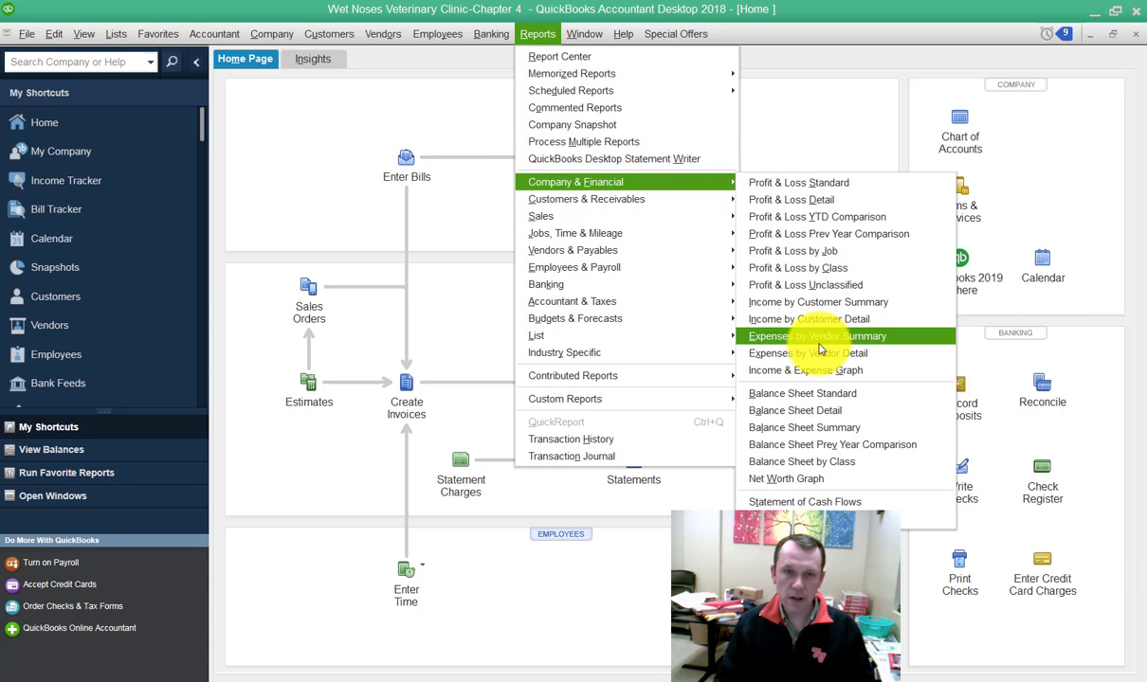
{"action": "left_click", "coordinate": [821, 396]}
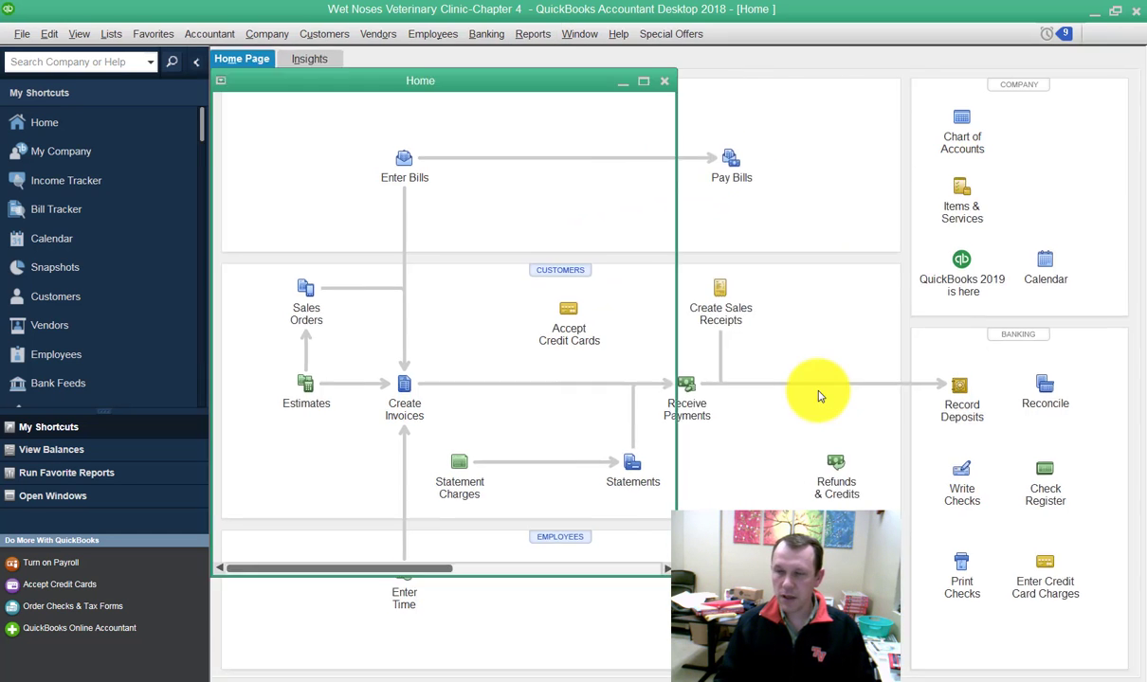
{"action": "left_click_drag", "start_coordinate": [537, 88], "coordinate": [474, 84]}
{"action": "type", "text": "063023"}
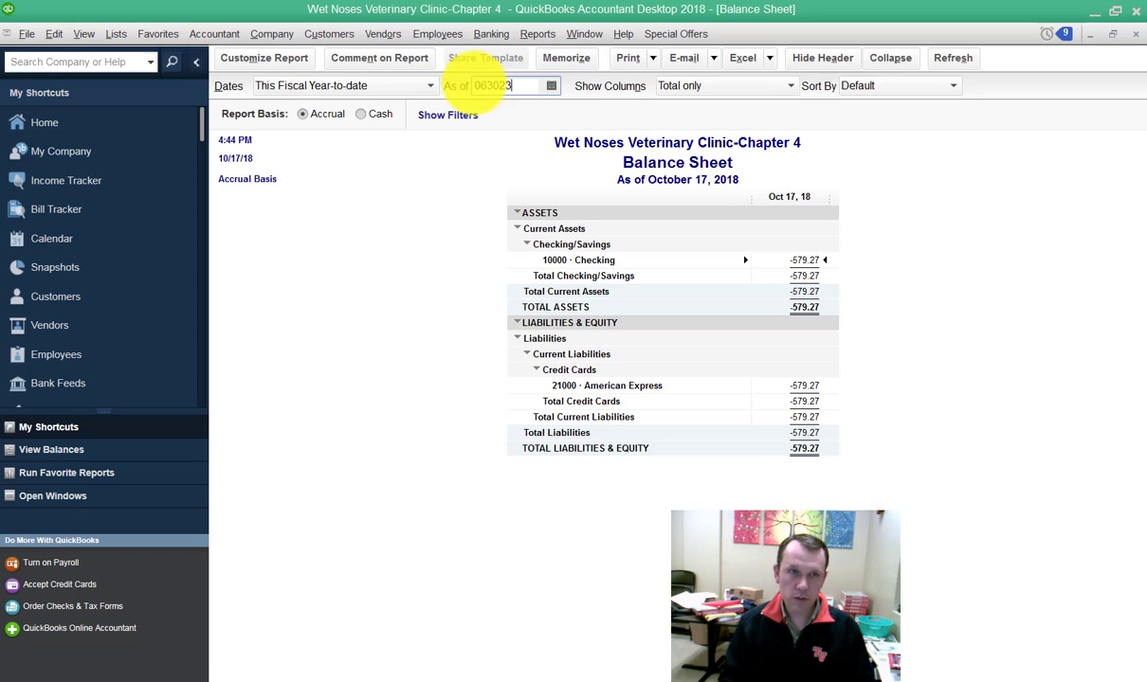
{"action": "key", "text": "Tab"}
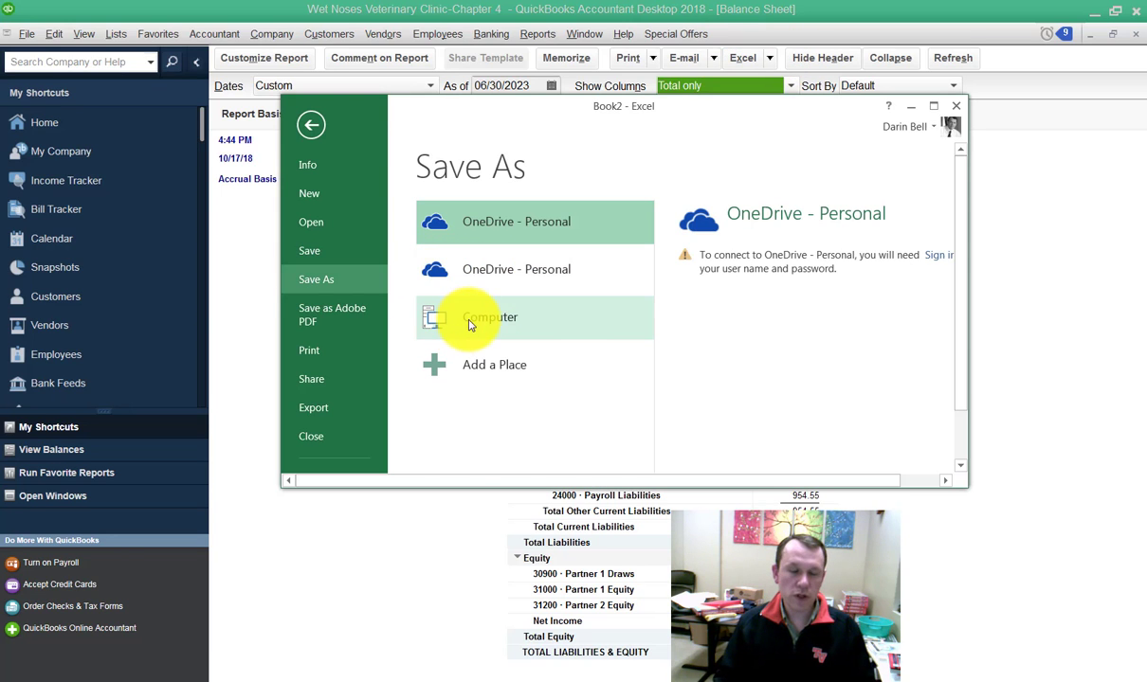
- Save the workbook as 'CH4_A5 Balance Sheet' in AYS > Submissions, then close Excel
{"action": "left_click", "coordinate": [484, 323]}
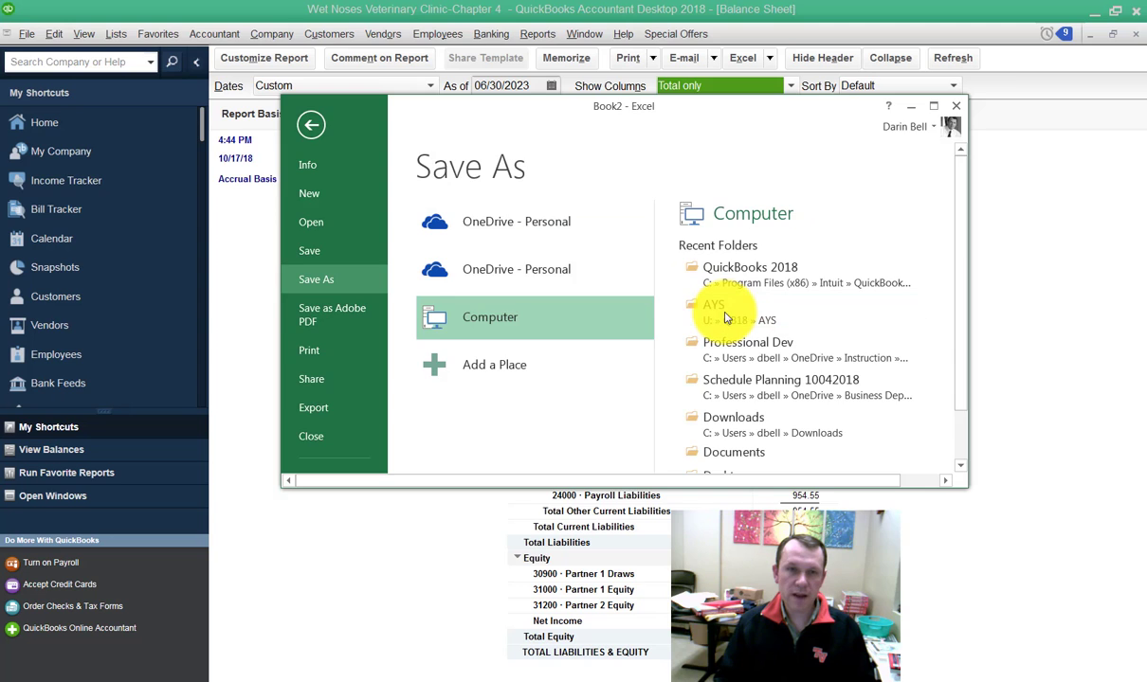
{"action": "left_click", "coordinate": [722, 313]}
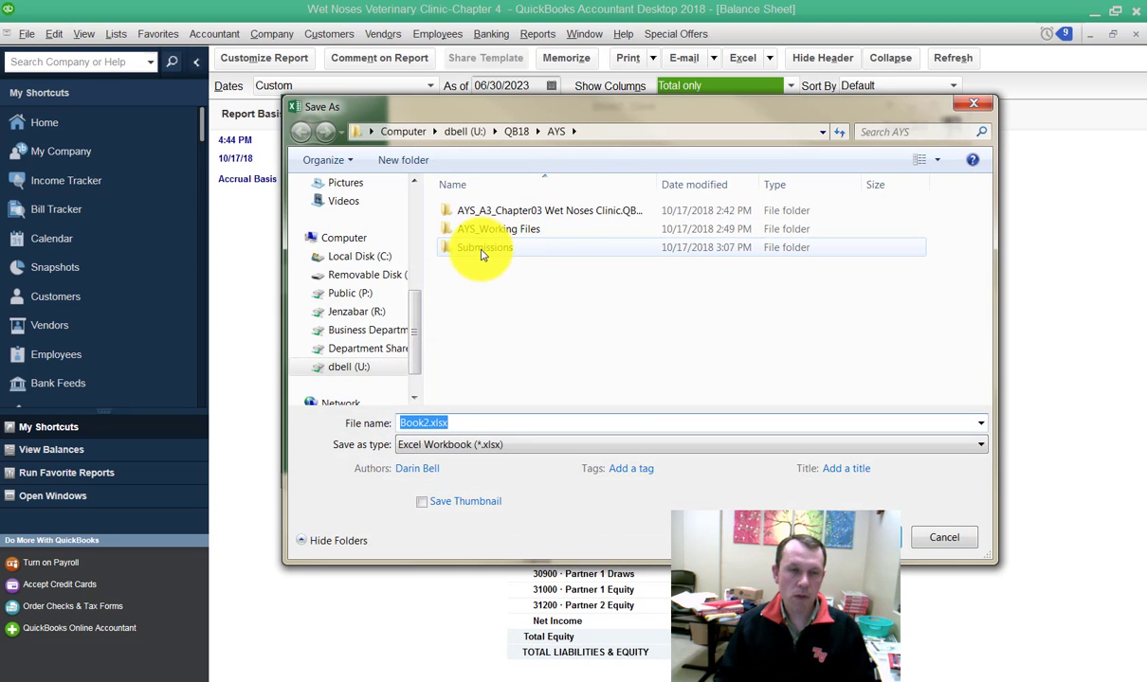
{"action": "double_click", "coordinate": [483, 248]}
{"action": "scroll", "coordinate": [446, 370], "scroll_direction": "down", "scroll_amount": 2}
{"action": "left_click", "coordinate": [455, 396]}
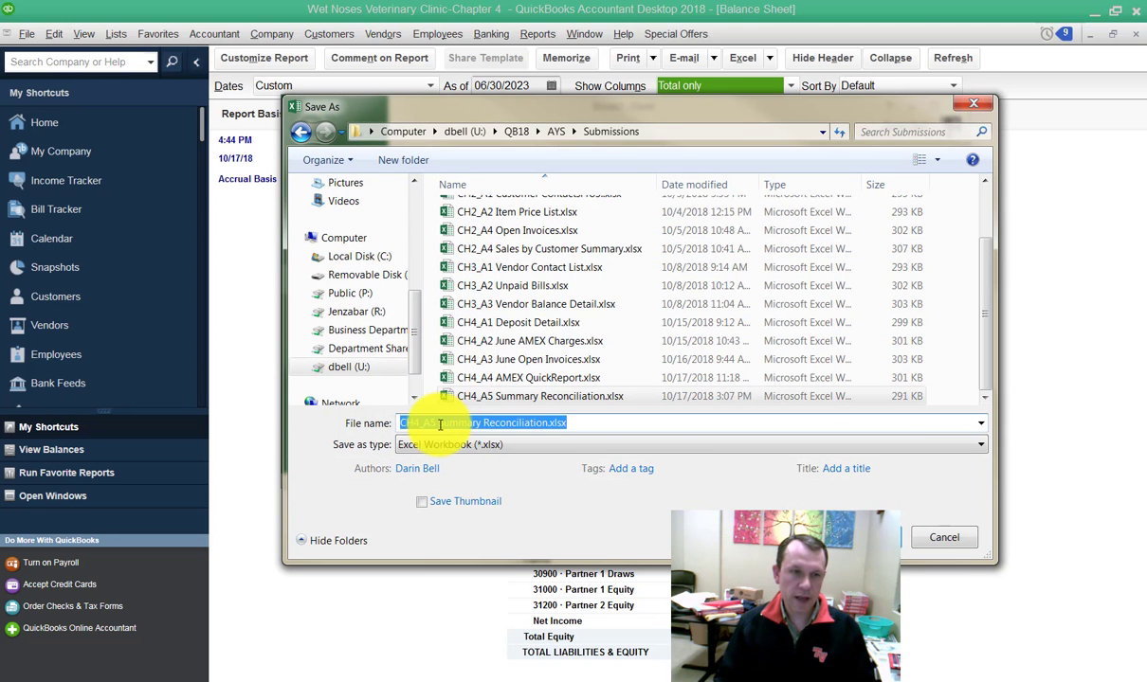
{"action": "left_click_drag", "start_coordinate": [438, 423], "coordinate": [644, 425]}
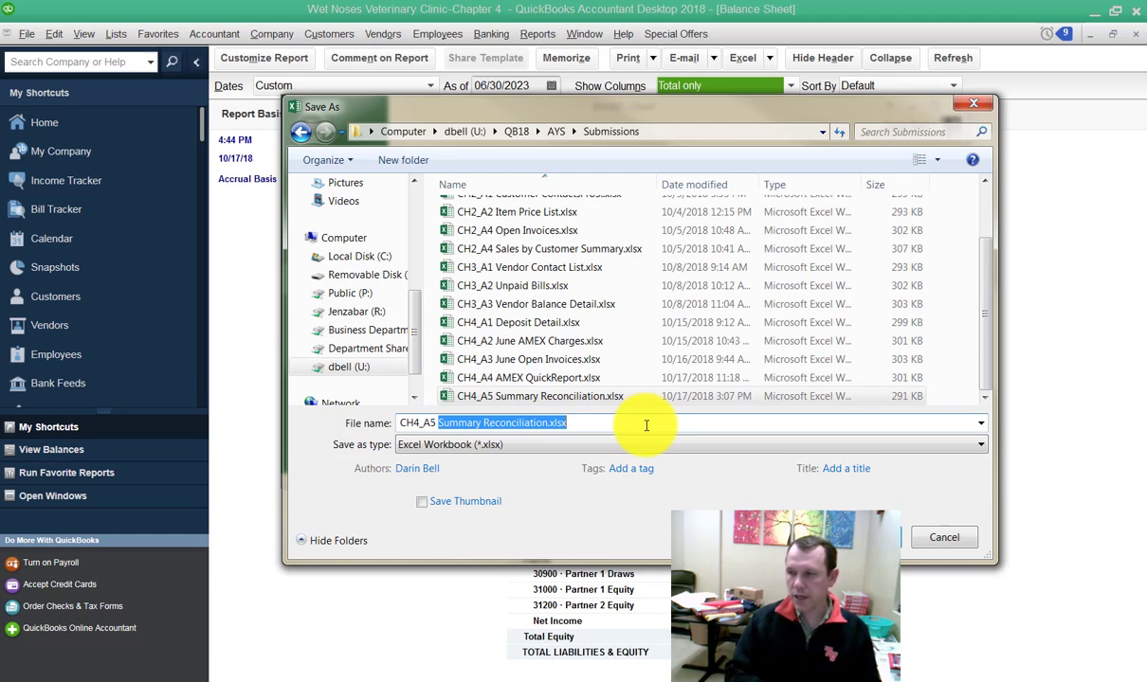
{"action": "type", "text": "Balance Sheet"}
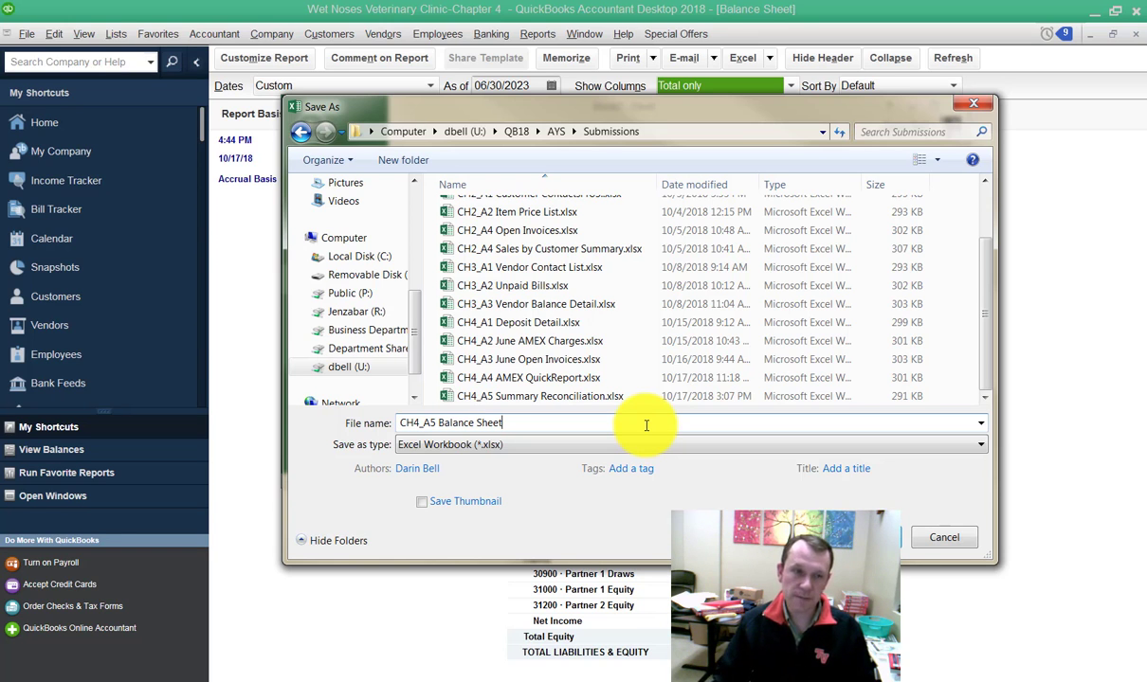
{"action": "key", "text": "Return"}
{"action": "left_click", "coordinate": [956, 105]}
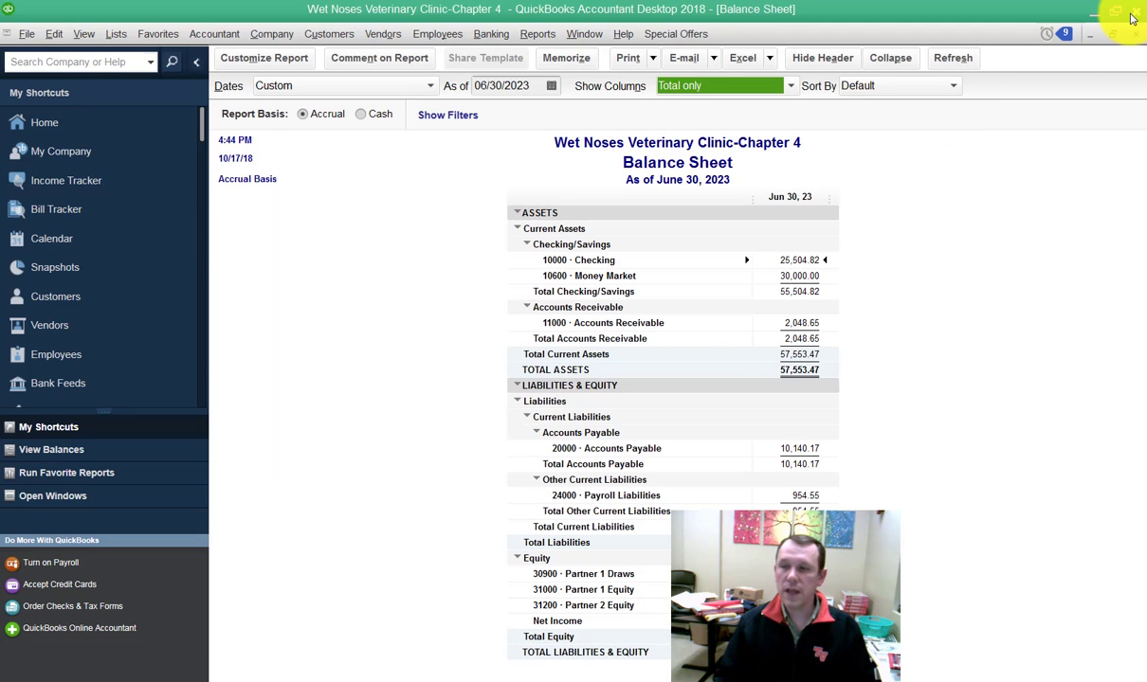